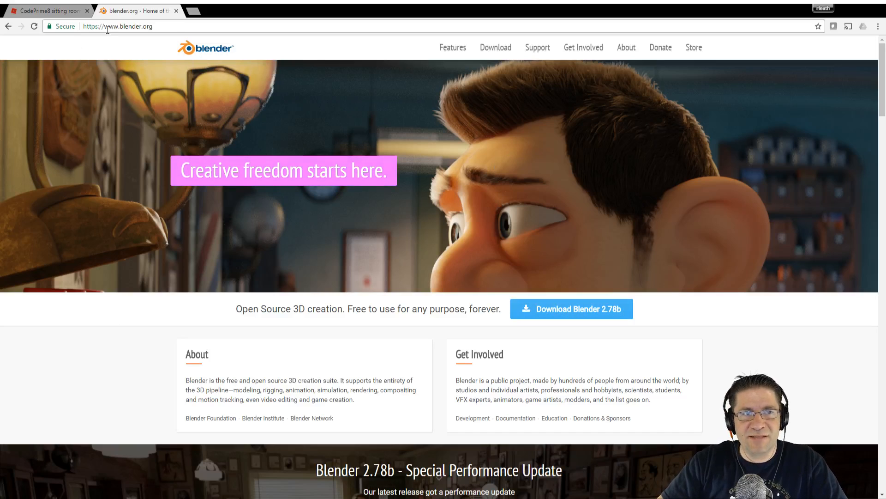
Step: Switch from the Blender website to the CodePrime8 sitting room game page and view the place's options
{"action": "left_click_drag", "start_coordinate": [159, 27], "coordinate": [97, 28]}
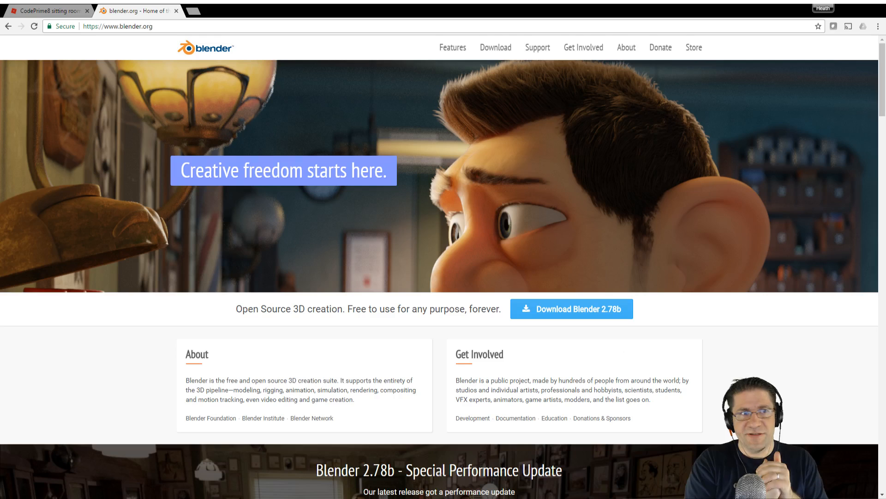
{"action": "left_click", "coordinate": [51, 10]}
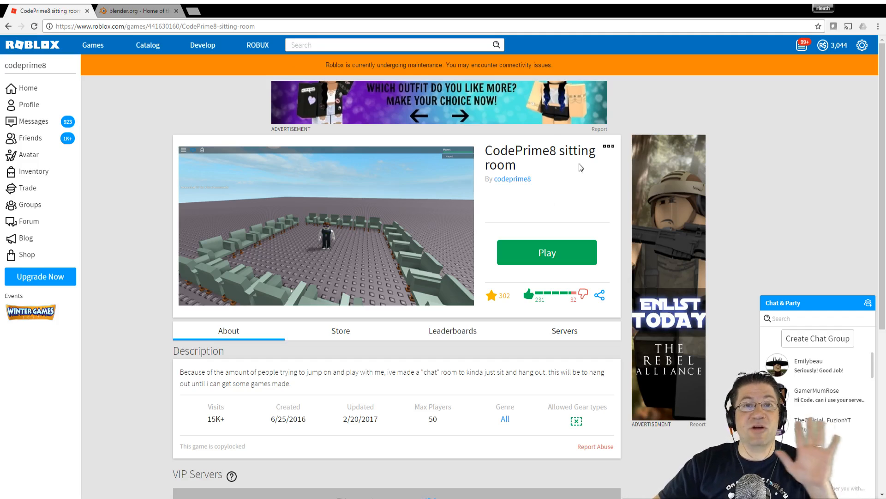
{"action": "left_click", "coordinate": [609, 146]}
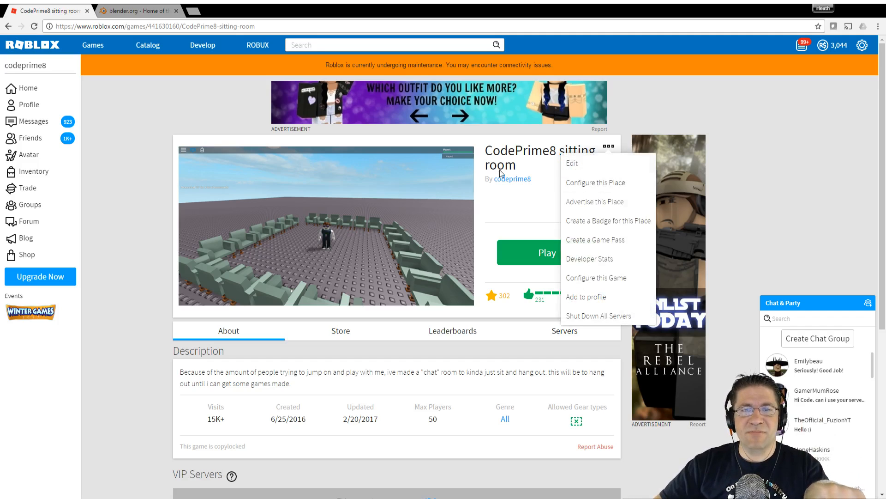
{"action": "left_click", "coordinate": [173, 309]}
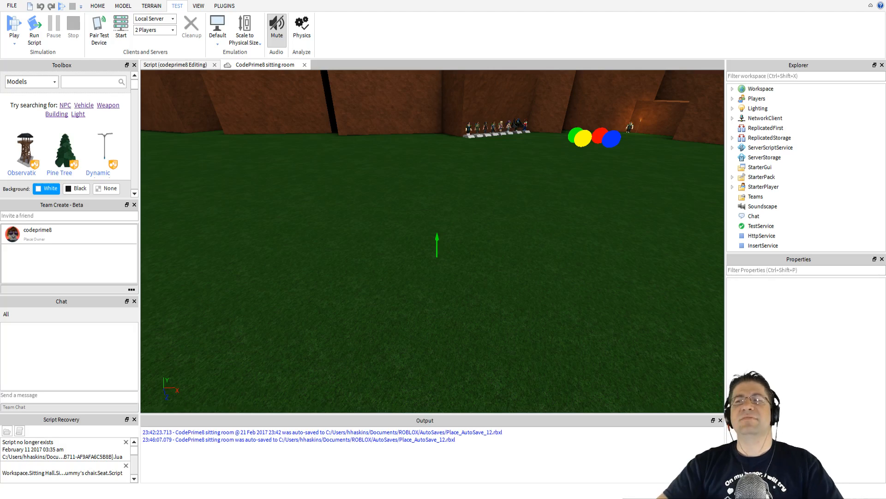
Step: Switch to Roblox Studio and look around the CodePrime8 sitting room terrain and avatar displays
{"action": "mouse_move", "coordinate": [518, 228]}
{"action": "right_mouse_down"}
{"action": "mouse_move", "coordinate": [509, 212]}
{"action": "mouse_move", "coordinate": [518, 221]}
{"action": "right_mouse_up"}
{"action": "key", "text": "s"}
{"action": "key", "text": "w"}
{"action": "key", "text": "s"}
{"action": "scroll", "coordinate": [518, 221], "scroll_direction": "down", "scroll_amount": 5}
{"action": "scroll", "coordinate": [510, 211], "scroll_direction": "down", "scroll_amount": 5}
{"action": "scroll", "coordinate": [519, 221], "scroll_direction": "up", "scroll_amount": 4}
{"action": "scroll", "coordinate": [519, 220], "scroll_direction": "up", "scroll_amount": 6}
{"action": "scroll", "coordinate": [509, 211], "scroll_direction": "down", "scroll_amount": 4}
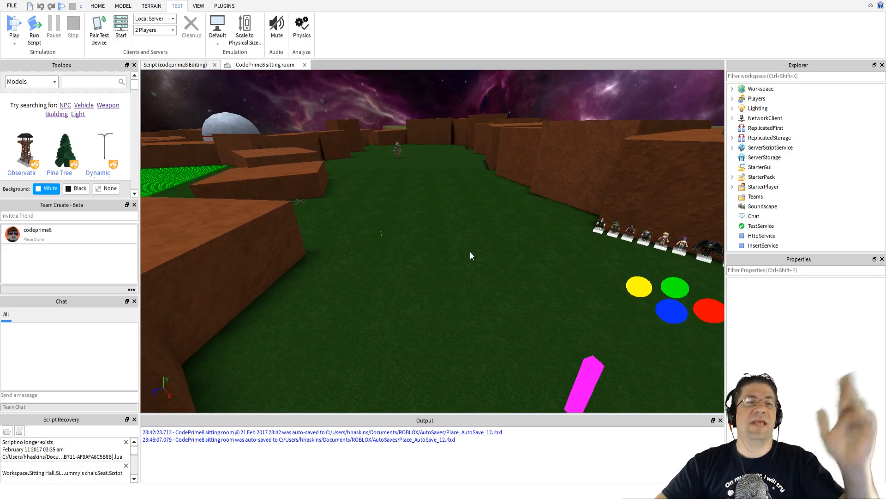
{"action": "right_click_drag", "start_coordinate": [469, 251], "coordinate": [469, 236]}
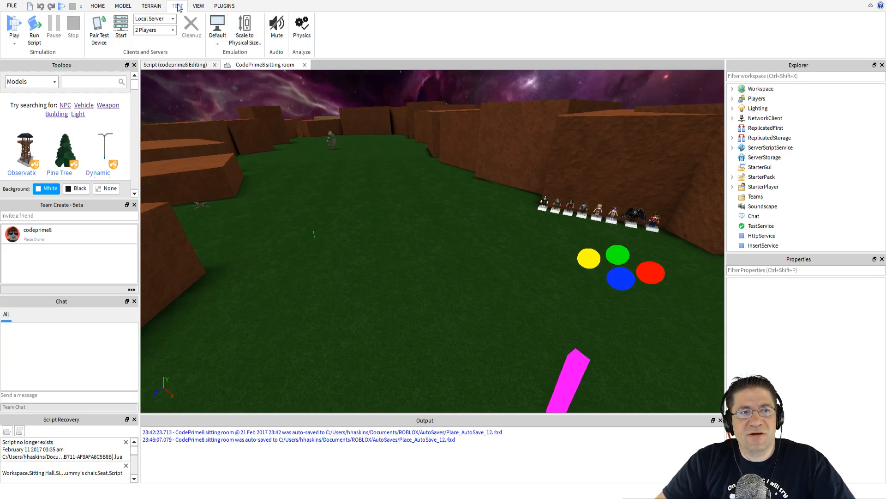
Step: Playtest the place, filter the Explorer for player1, and select the Player1 character model in Workspace
{"action": "left_click", "coordinate": [16, 27]}
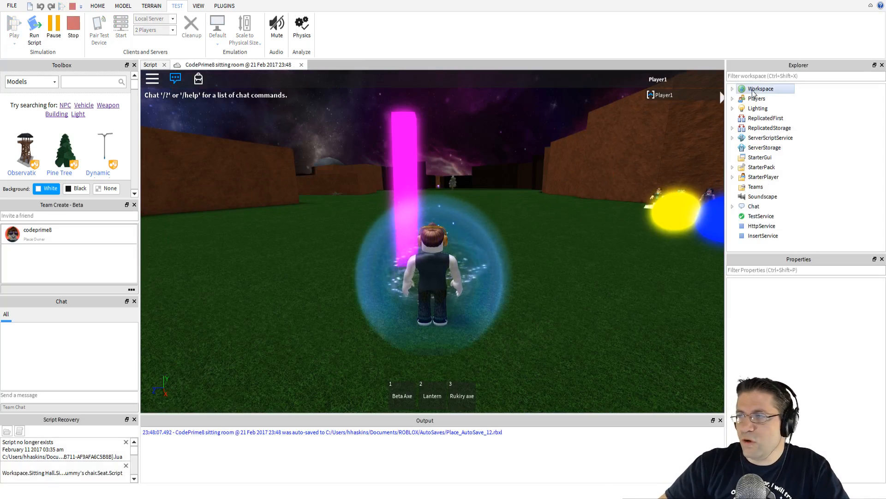
{"action": "left_click", "coordinate": [733, 89]}
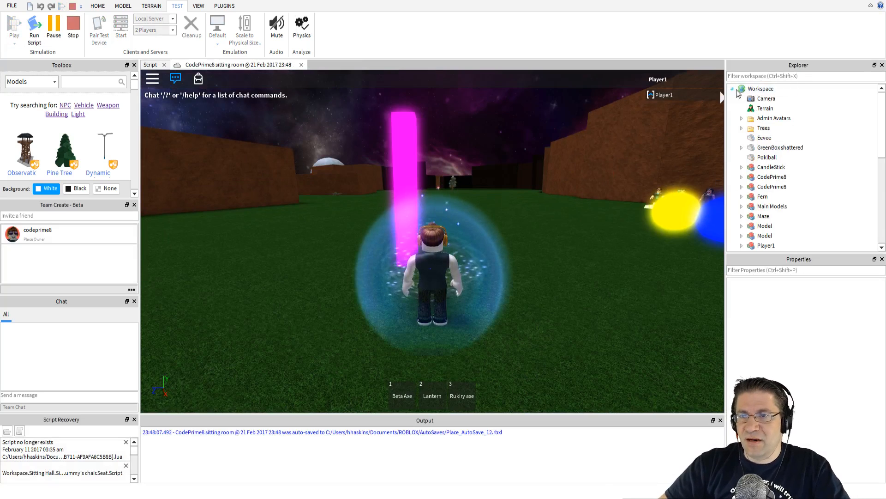
{"action": "left_click", "coordinate": [774, 76]}
{"action": "type", "text": "player1"}
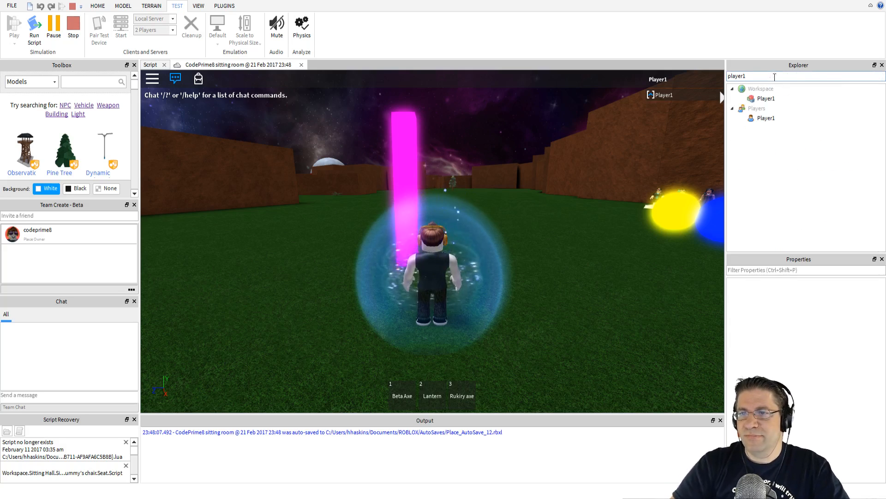
{"action": "left_click", "coordinate": [761, 99]}
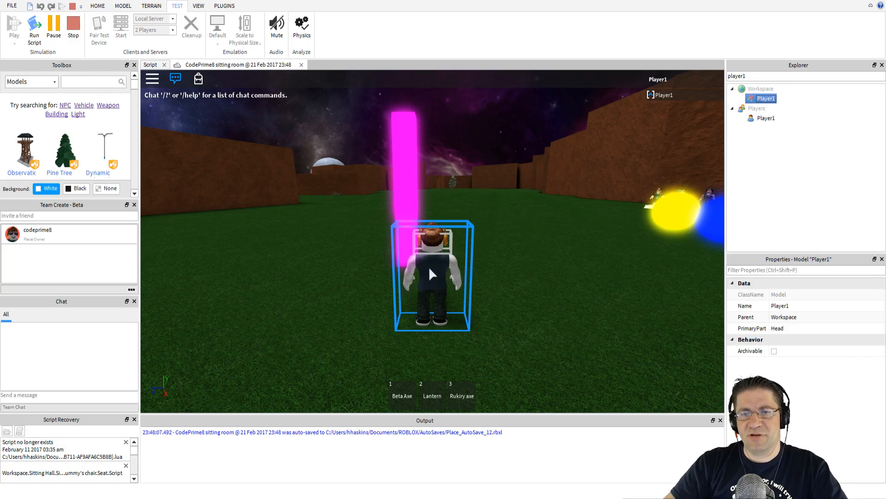
Step: Clear the Explorer filter and browse the full Workspace list
{"action": "left_click_drag", "start_coordinate": [762, 78], "coordinate": [725, 85]}
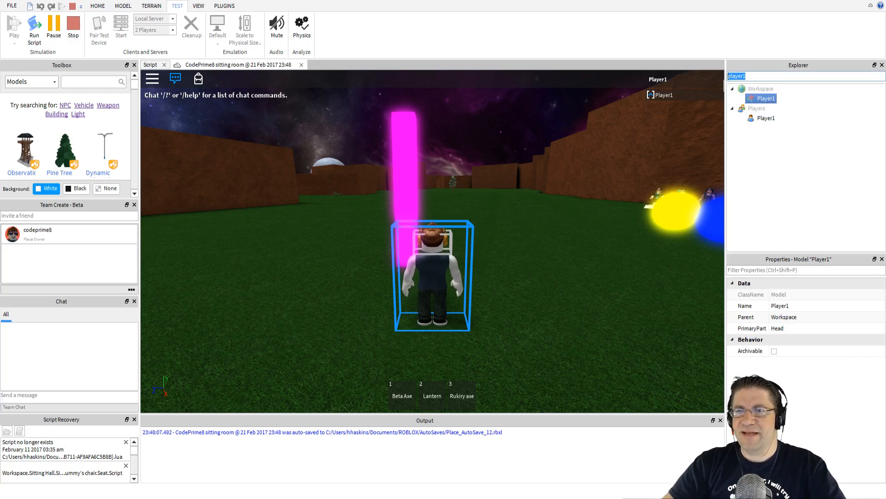
{"action": "key", "text": "BackSpace"}
{"action": "scroll", "coordinate": [813, 198], "scroll_direction": "down", "scroll_amount": 5}
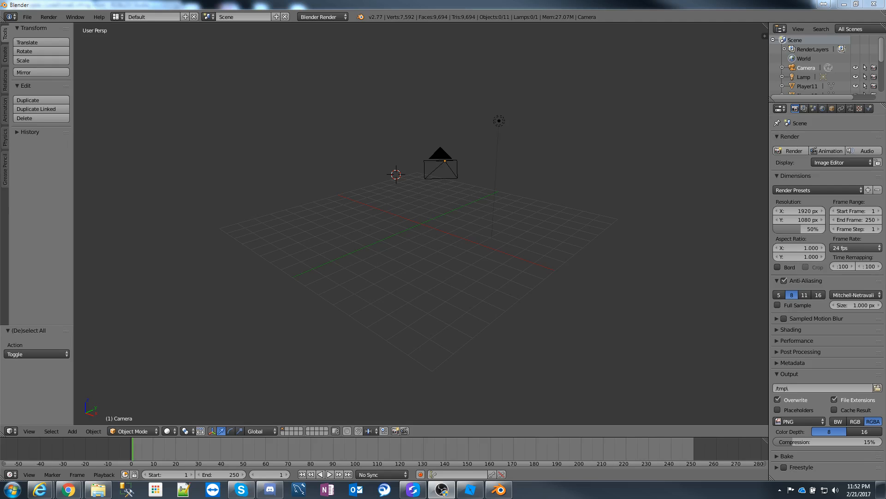
Step: Switch to Blender and look up the file import options
{"action": "middle_click_drag", "start_coordinate": [502, 195], "coordinate": [480, 200]}
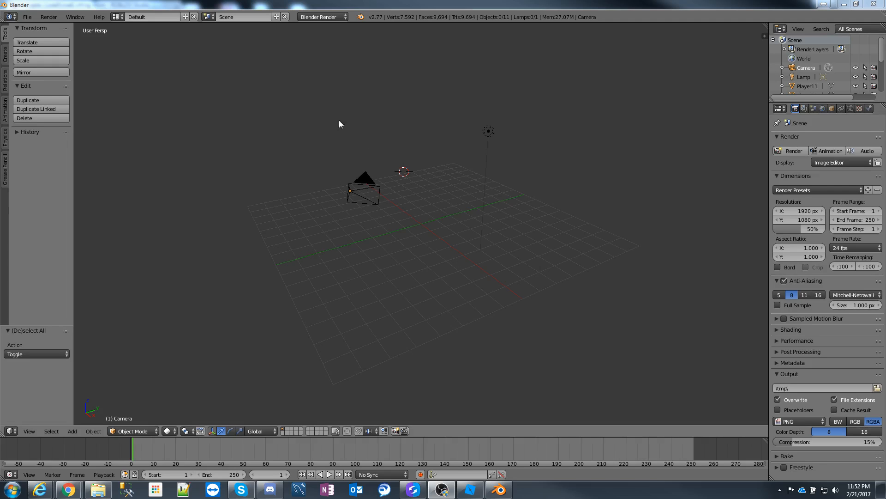
{"action": "left_click", "coordinate": [27, 17]}
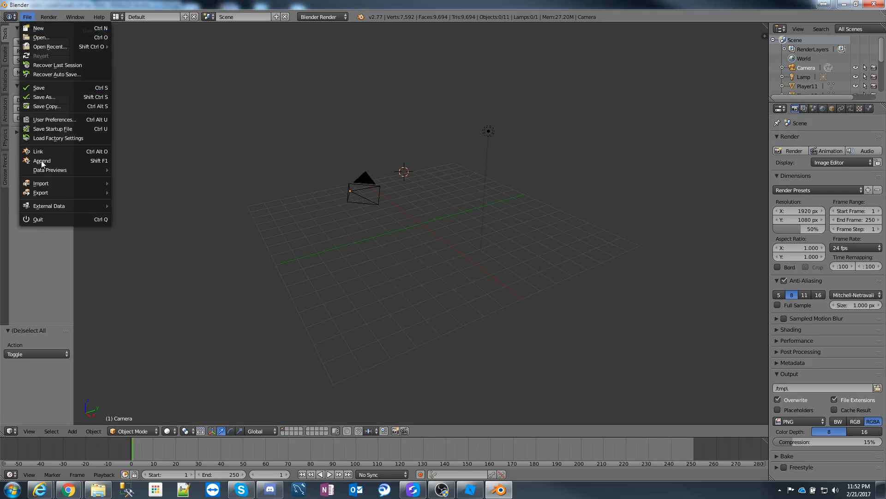
{"action": "mouse_move", "coordinate": [47, 184]}
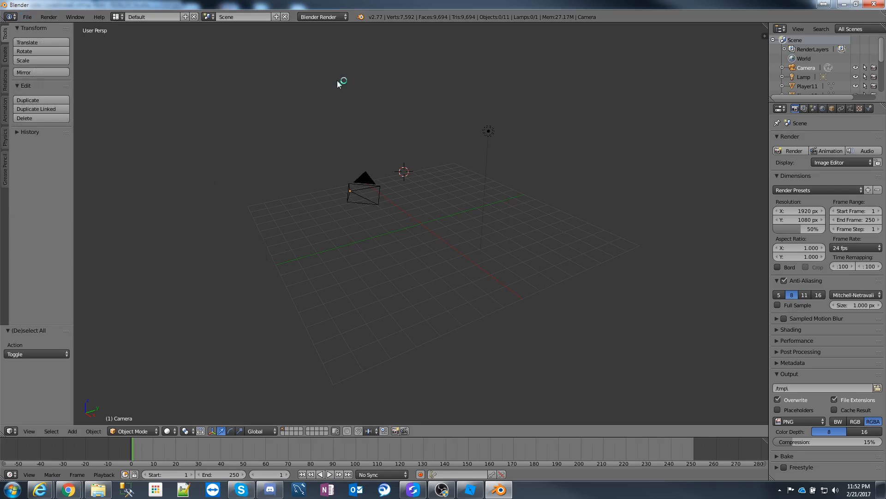
Step: Place the 3D cursor near the middle of the grid floor
{"action": "left_click", "coordinate": [418, 205]}
{"action": "left_click", "coordinate": [416, 217]}
{"action": "left_click", "coordinate": [419, 220]}
Step: Box-select all parts of the imported character, without the camera and lamp, and set their origins to the center of mass
{"action": "middle_click_drag", "start_coordinate": [417, 203], "coordinate": [530, 151]}
{"action": "scroll", "coordinate": [564, 140], "scroll_direction": "down", "scroll_amount": 3}
{"action": "scroll", "coordinate": [563, 139], "scroll_direction": "down", "scroll_amount": 2}
{"action": "middle_click_drag", "start_coordinate": [530, 151], "coordinate": [518, 153]}
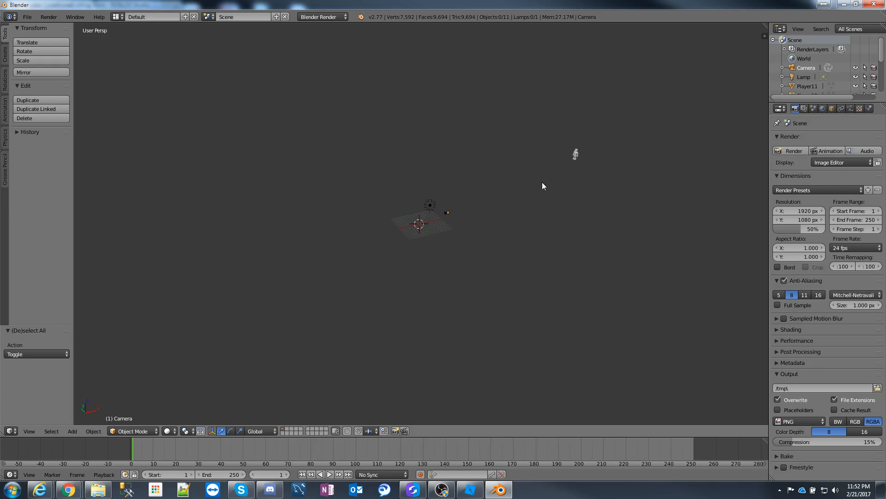
{"action": "key", "text": "a"}
{"action": "key", "text": "a"}
{"action": "key", "text": "b"}
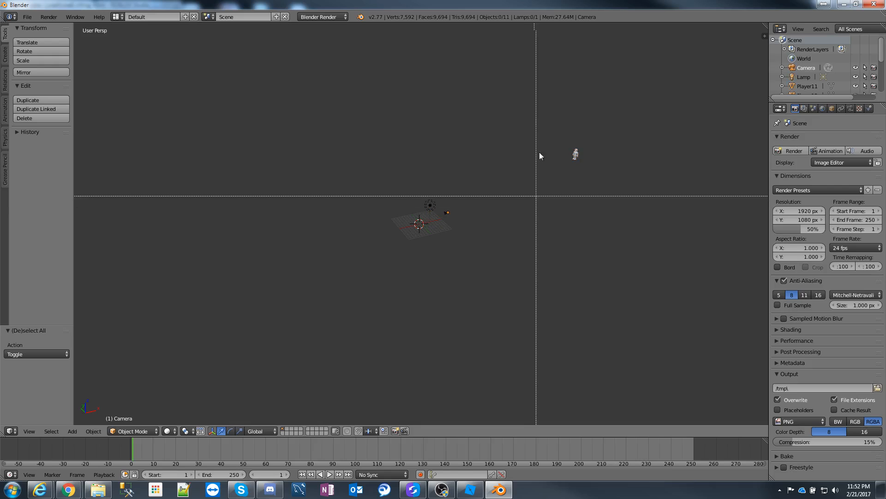
{"action": "key", "text": "Escape"}
{"action": "left_click_drag", "start_coordinate": [569, 153], "coordinate": [607, 187]}
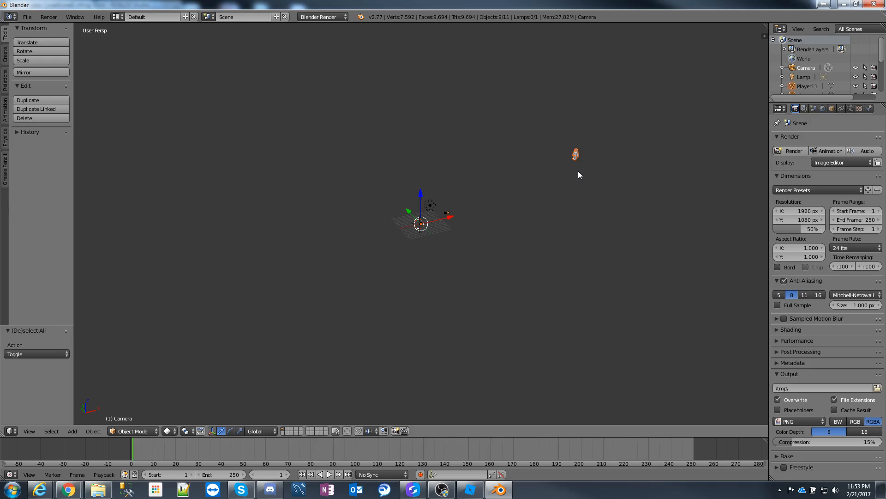
{"action": "key", "text": "shift+ctrl+alt+c"}
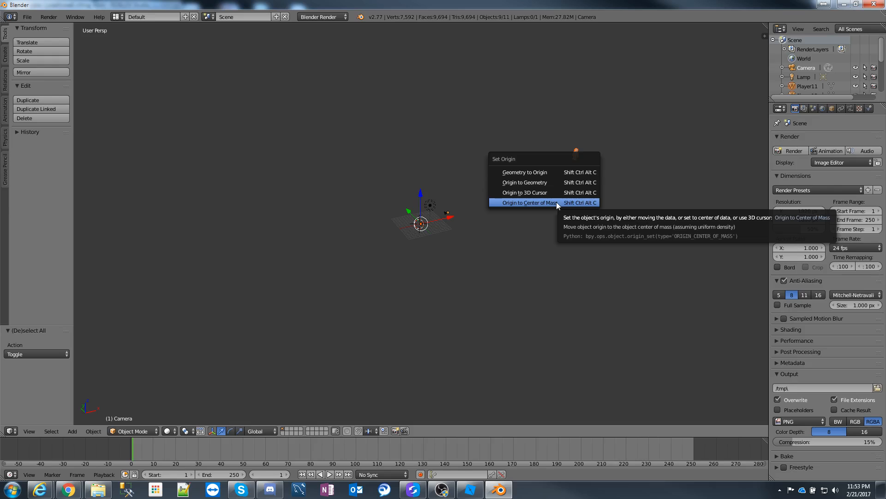
{"action": "left_click", "coordinate": [530, 202]}
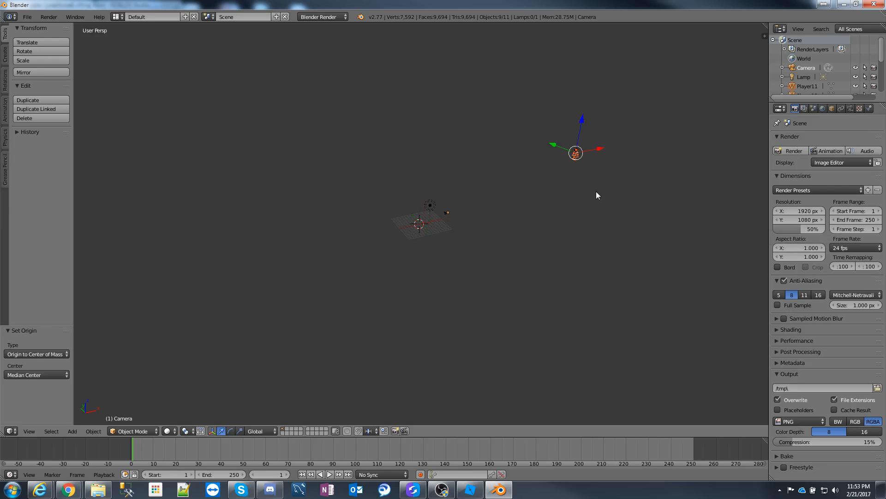
Step: Move the selected character about -94.1 units along the global X axis, back toward the grid
{"action": "scroll", "coordinate": [615, 176], "scroll_direction": "up", "scroll_amount": 2}
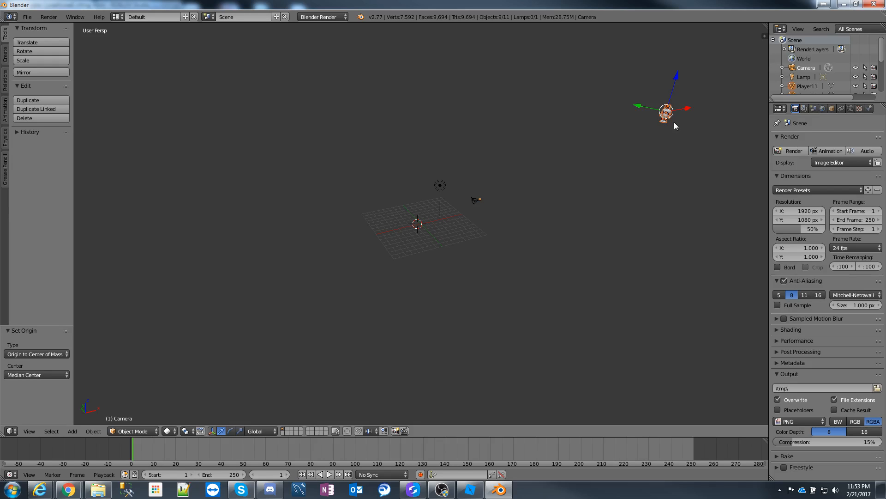
{"action": "key", "text": "g"}
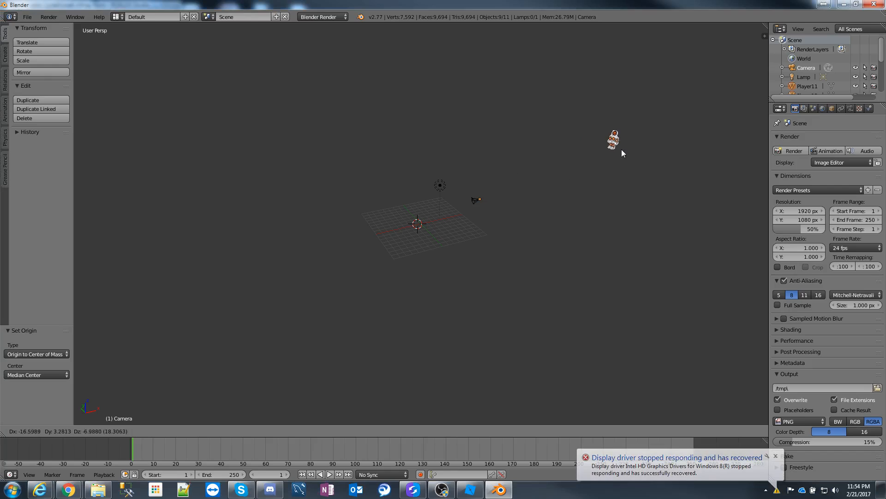
{"action": "key", "text": "x"}
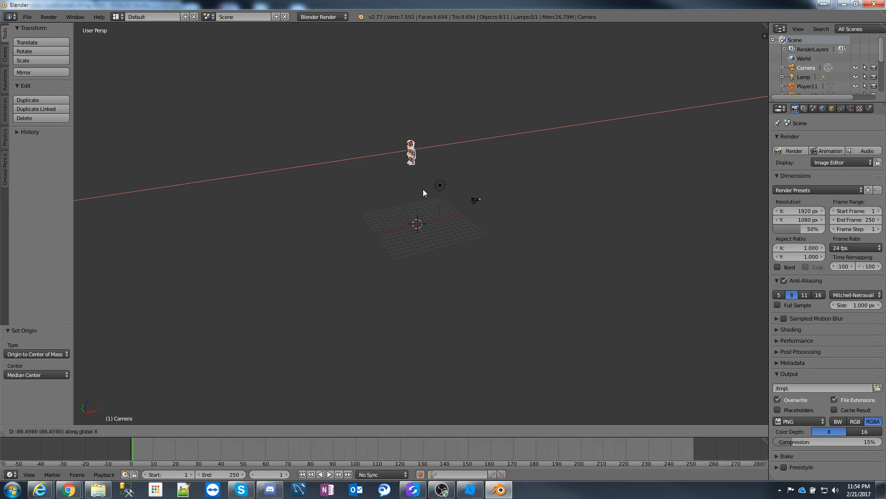
{"action": "left_click", "coordinate": [392, 196]}
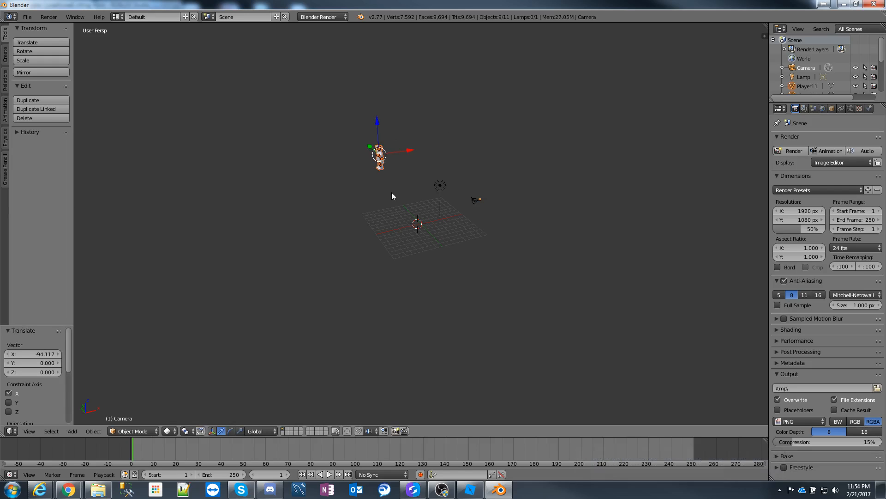
Step: In the front orthographic view, move the character about -2 units in X and -3.13 in Z onto the vertical axis
{"action": "key", "text": "KP_1"}
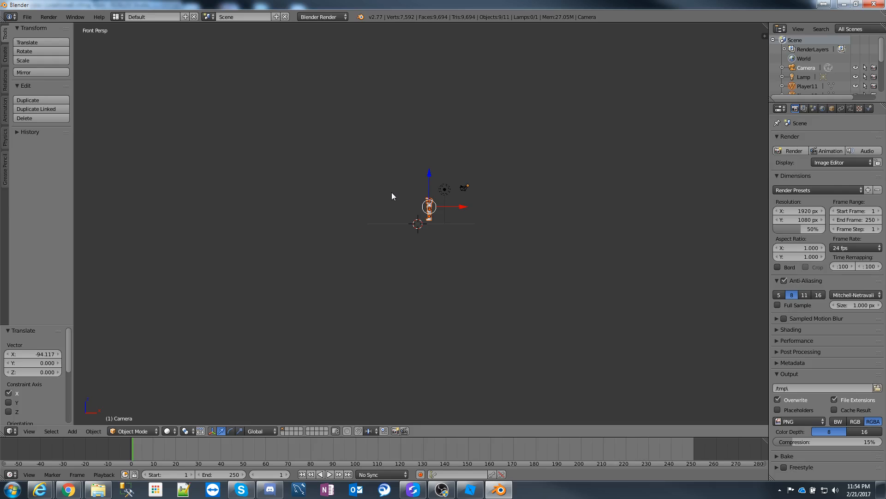
{"action": "key", "text": "KP_5"}
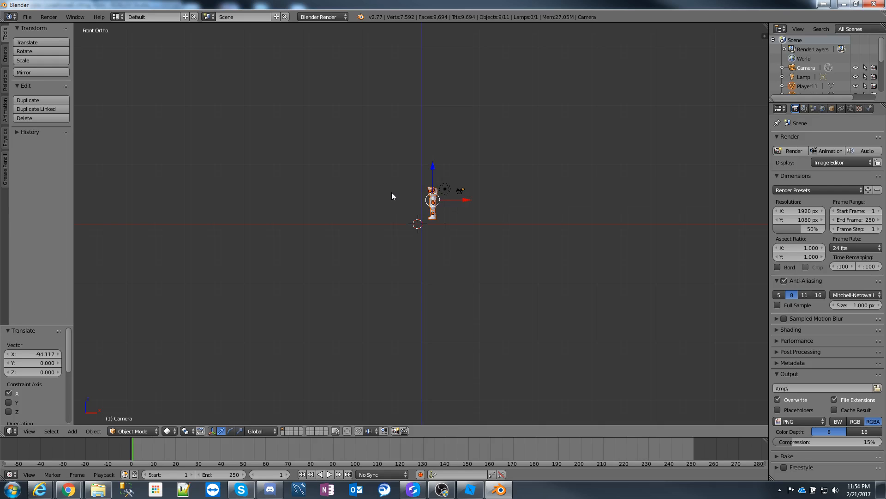
{"action": "scroll", "coordinate": [443, 194], "scroll_direction": "up", "scroll_amount": 4}
{"action": "key", "text": "g"}
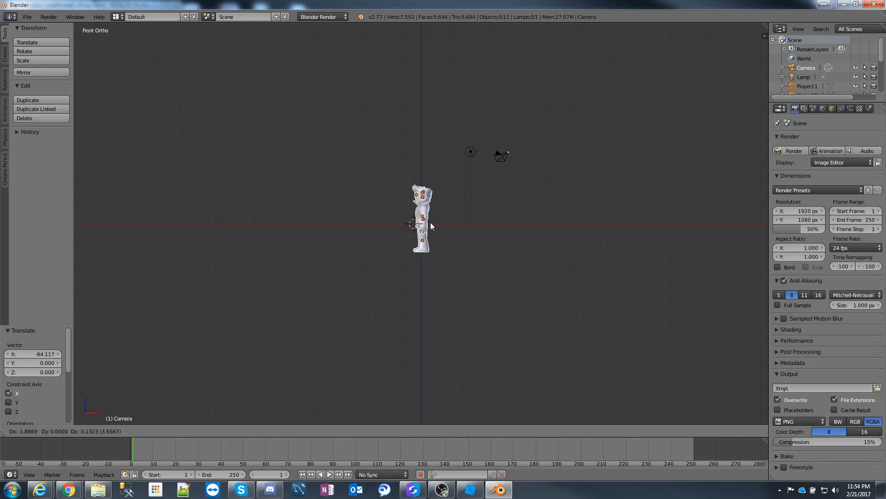
{"action": "left_click", "coordinate": [429, 224]}
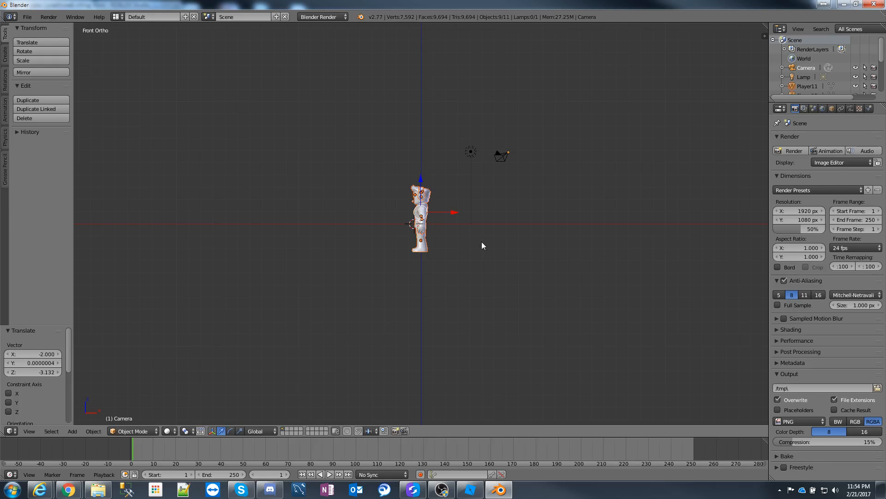
Step: In the right orthographic view, move the character about -26.5 units in Y to the scene's center
{"action": "key", "text": "KP_3"}
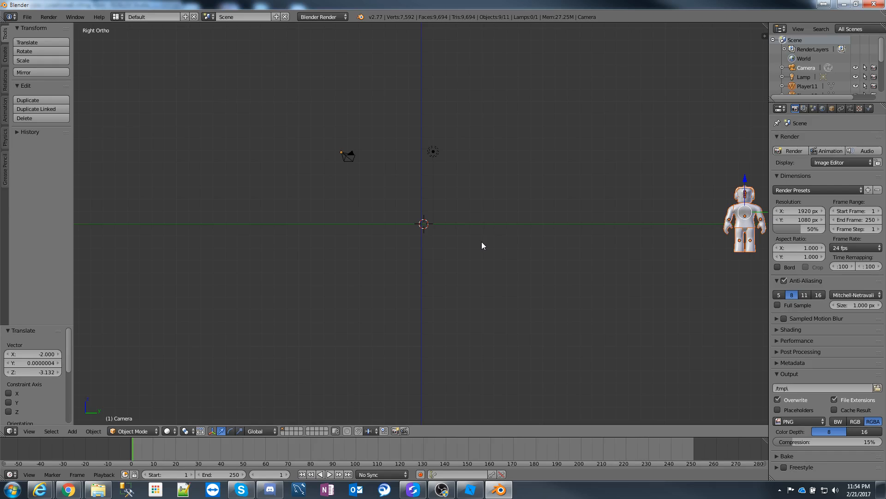
{"action": "key", "text": "g"}
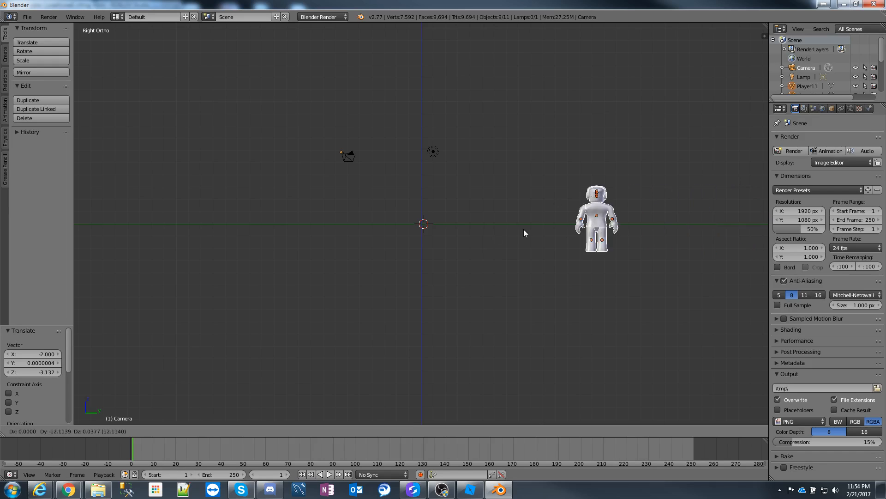
{"action": "left_click", "coordinate": [386, 228]}
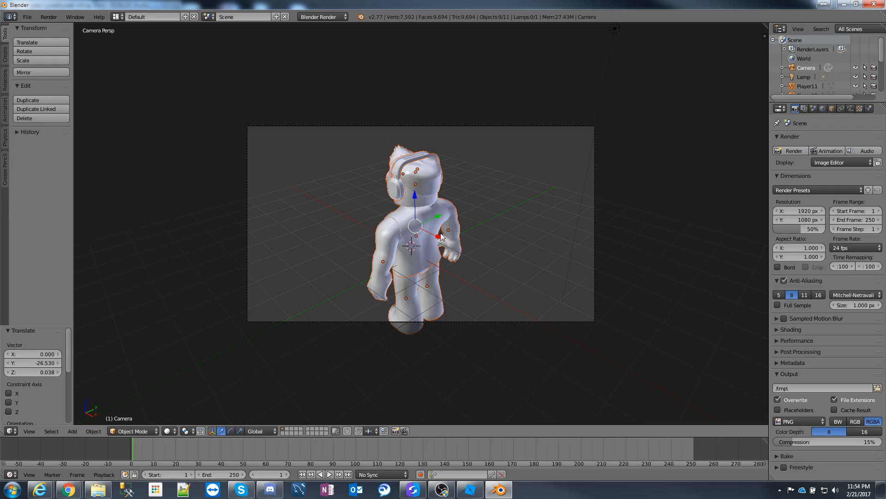
Step: Rotate the character about 92.3° around the global Z axis so its front turns toward the camera
{"action": "key", "text": "r"}
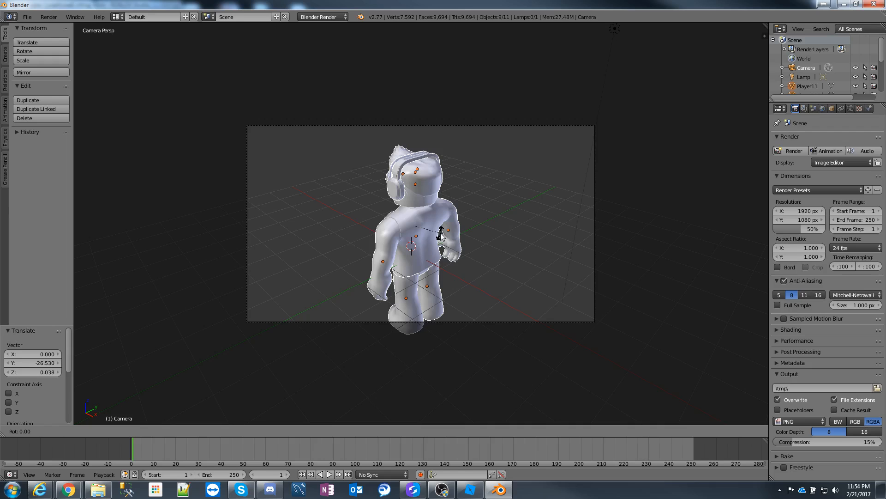
{"action": "key", "text": "z"}
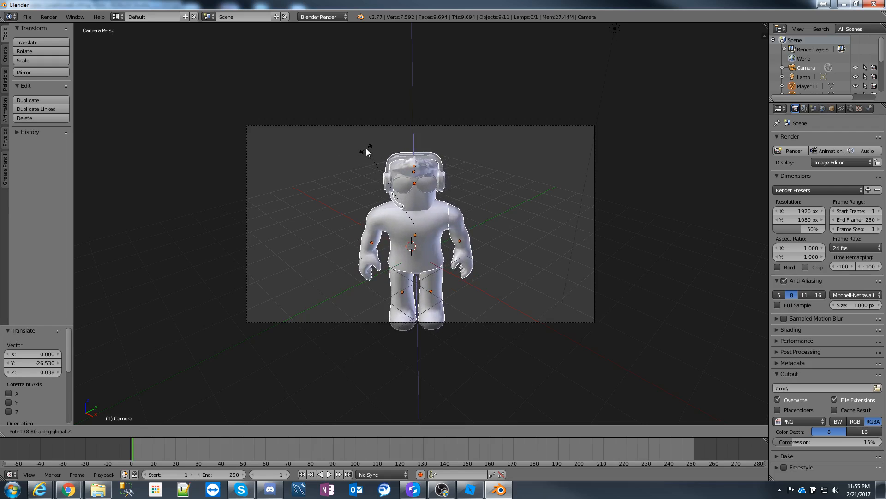
{"action": "left_click", "coordinate": [434, 155]}
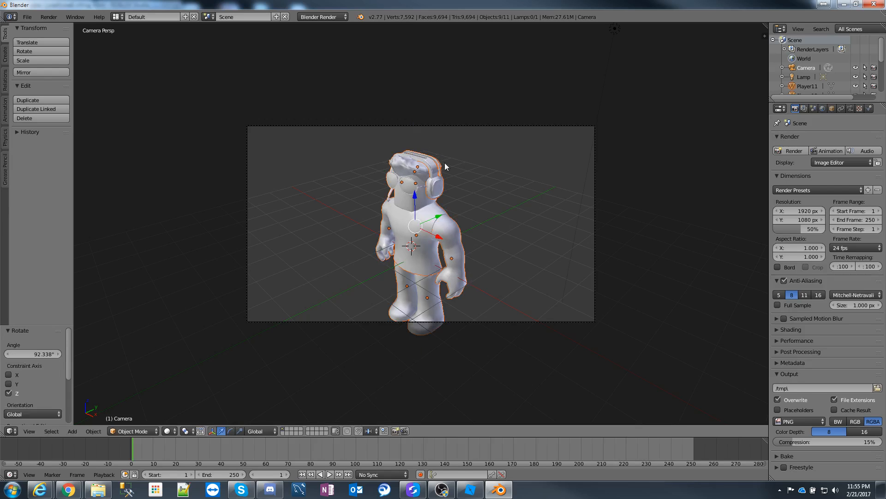
{"action": "key", "text": "KP_3"}
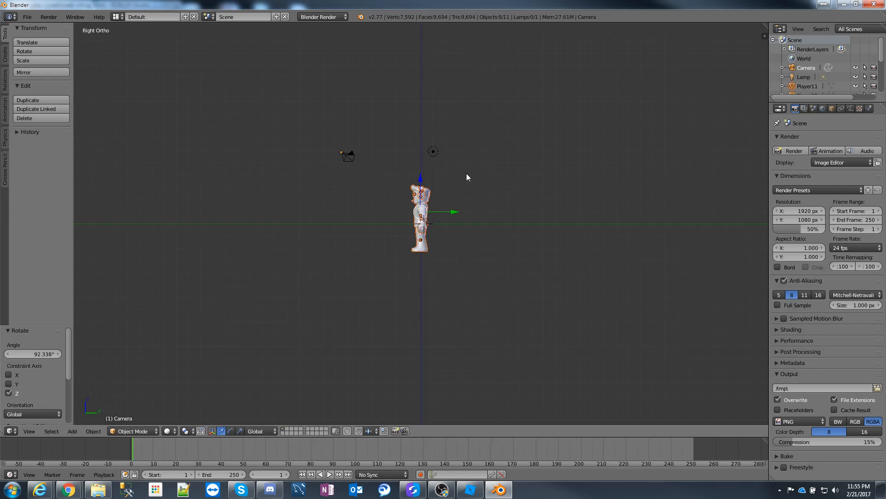
Step: Clear the camera's location and rotation, putting it at the origin with no tilt
{"action": "right_click", "coordinate": [343, 154]}
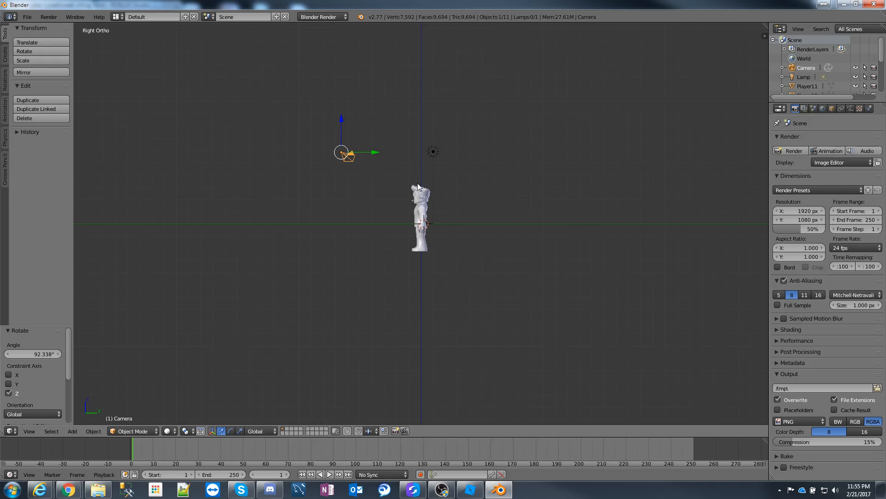
{"action": "key", "text": "alt+g"}
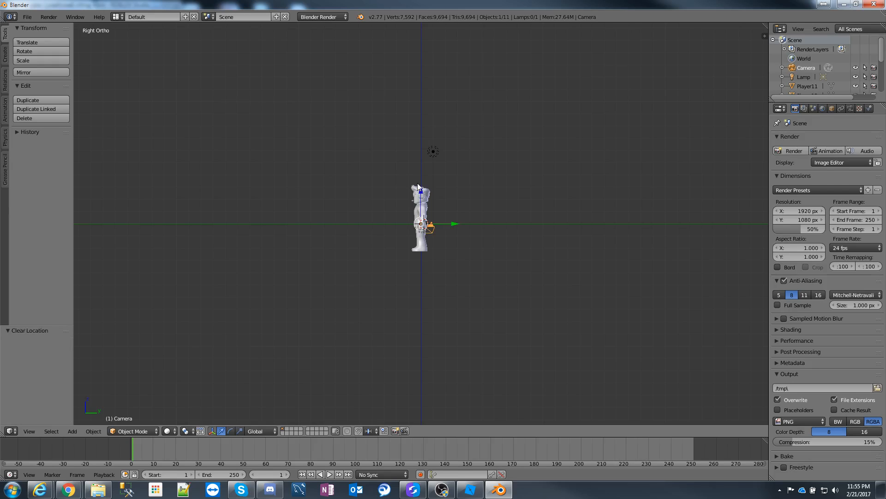
{"action": "key", "text": "alt+r"}
Step: Move the camera about -12.4 units along the global Y axis, out in front of the character
{"action": "key", "text": "g"}
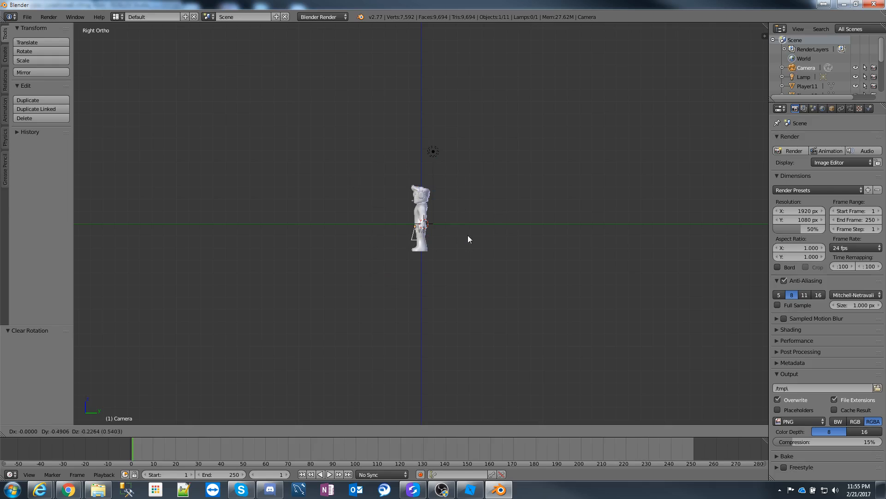
{"action": "key", "text": "y"}
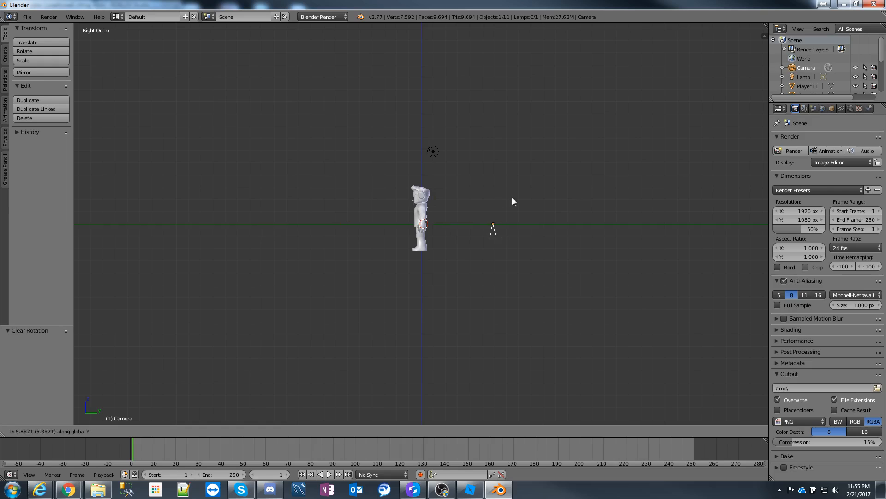
{"action": "key", "text": "y"}
{"action": "left_click", "coordinate": [351, 188]}
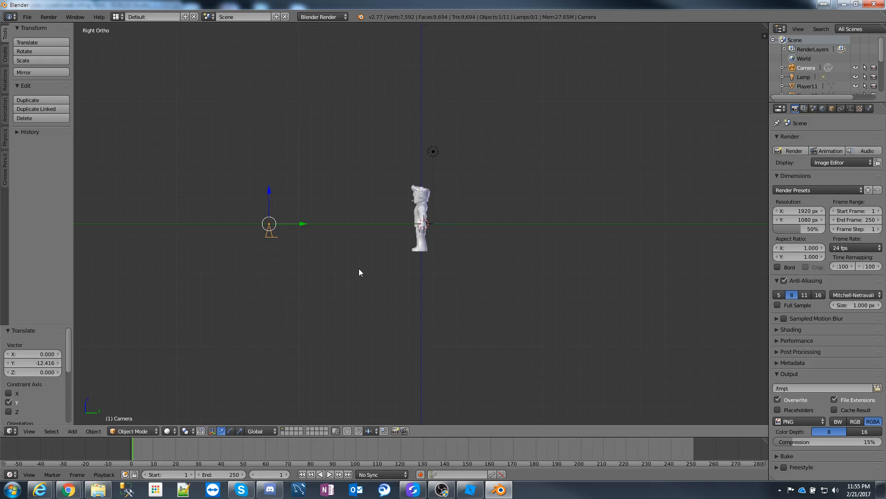
Step: Rotate the camera about 91.6° around the global X axis so it points at the character
{"action": "key", "text": "r"}
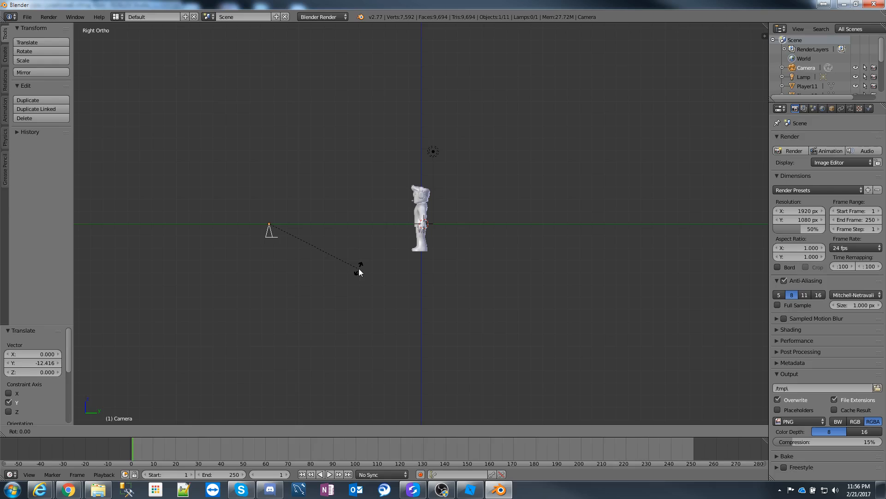
{"action": "key", "text": "x"}
{"action": "left_click", "coordinate": [319, 122]}
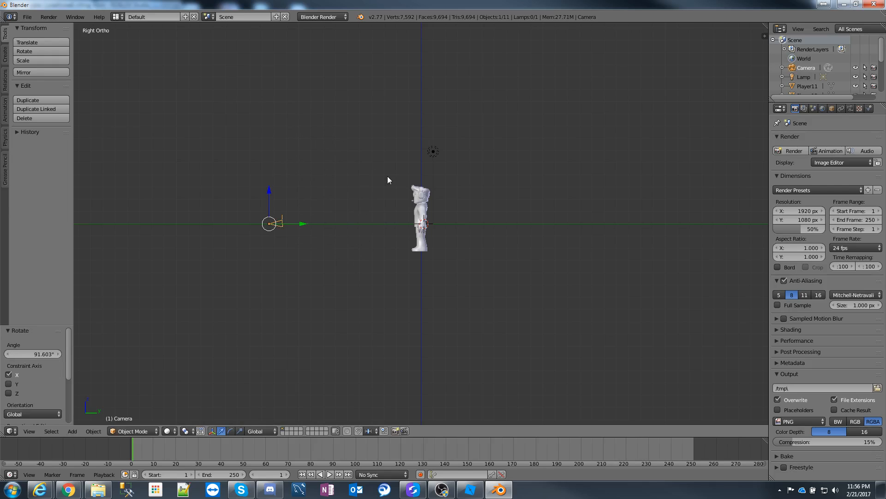
Step: In camera view, raise the camera about 0.85 units in Z and tilt it about -3.5° around the global X axis
{"action": "key", "text": "KP_0"}
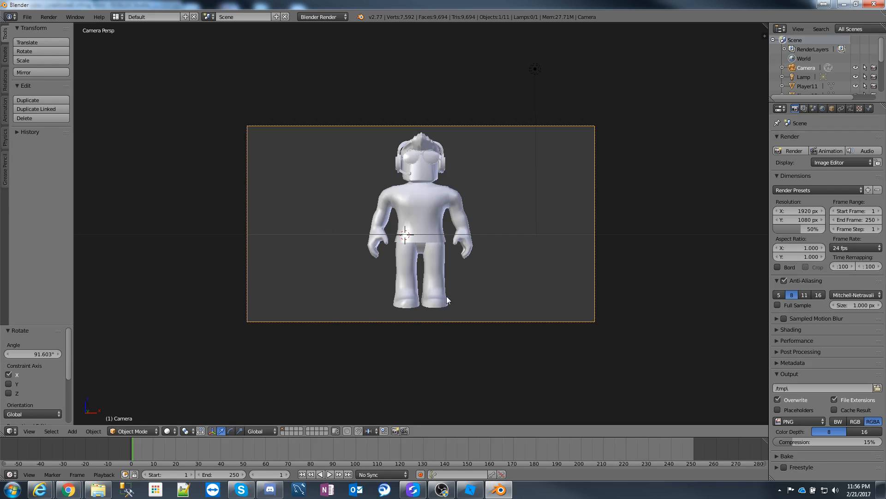
{"action": "key", "text": "g"}
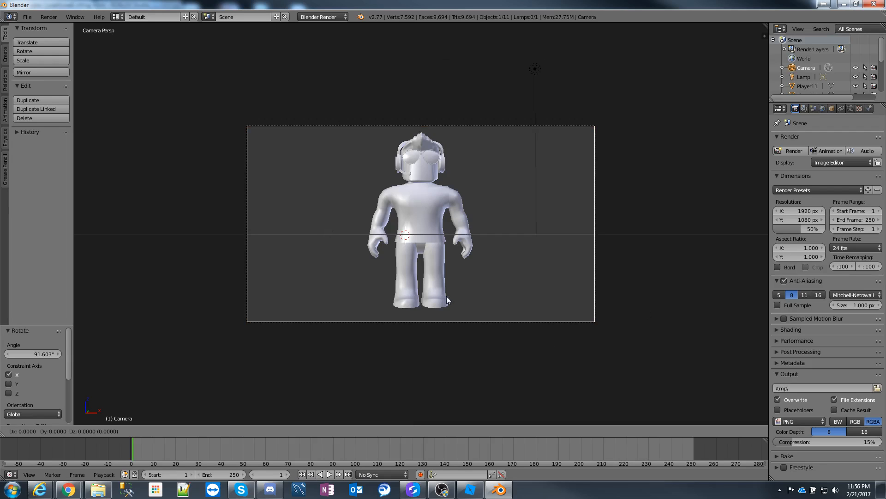
{"action": "key", "text": "z"}
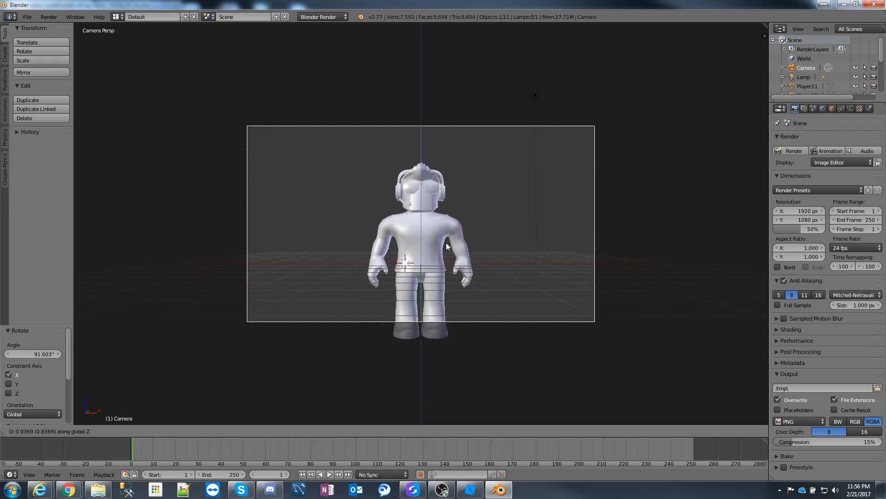
{"action": "left_click", "coordinate": [447, 243]}
{"action": "key", "text": "r"}
{"action": "key", "text": "x"}
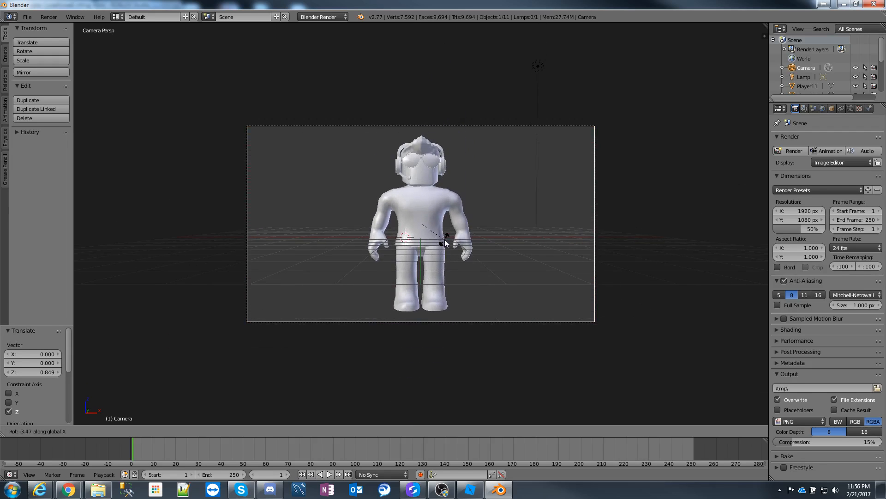
{"action": "left_click", "coordinate": [444, 240]}
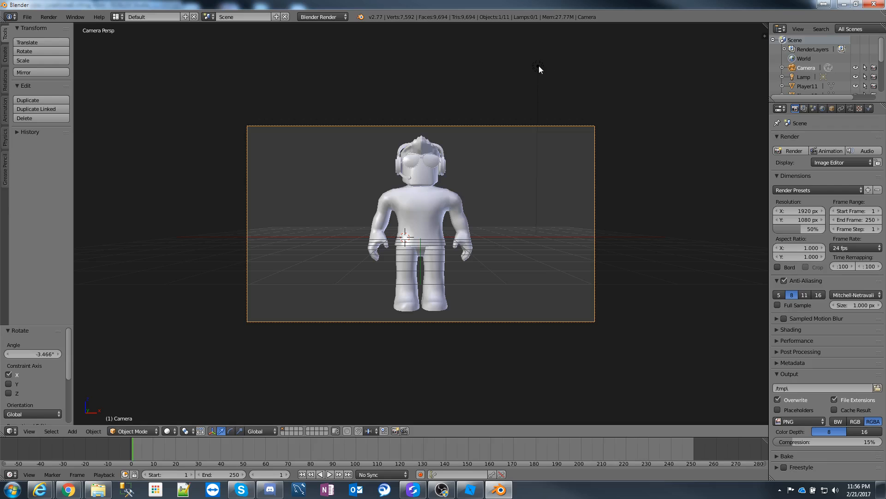
Step: In the right orthographic view, move the lamp about -2.76 units in Y, in front of the character
{"action": "key", "text": "KP_3"}
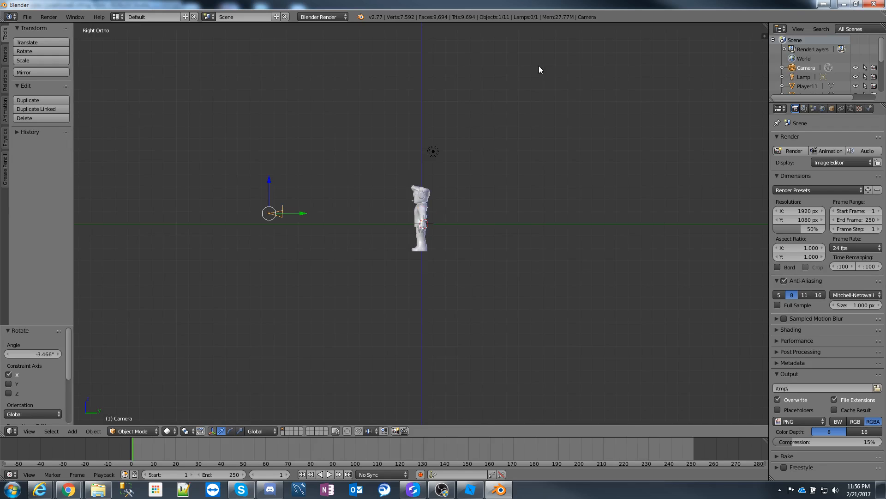
{"action": "right_click", "coordinate": [432, 155]}
{"action": "key", "text": "g"}
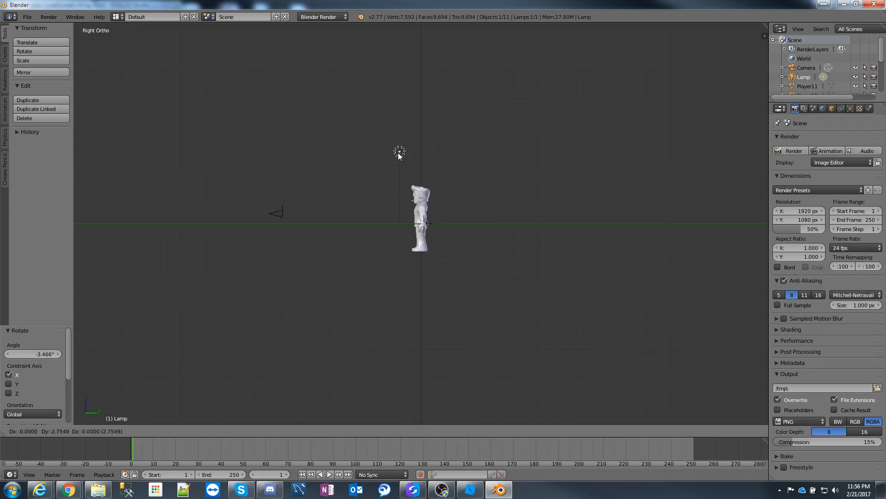
{"action": "left_click", "coordinate": [398, 153]}
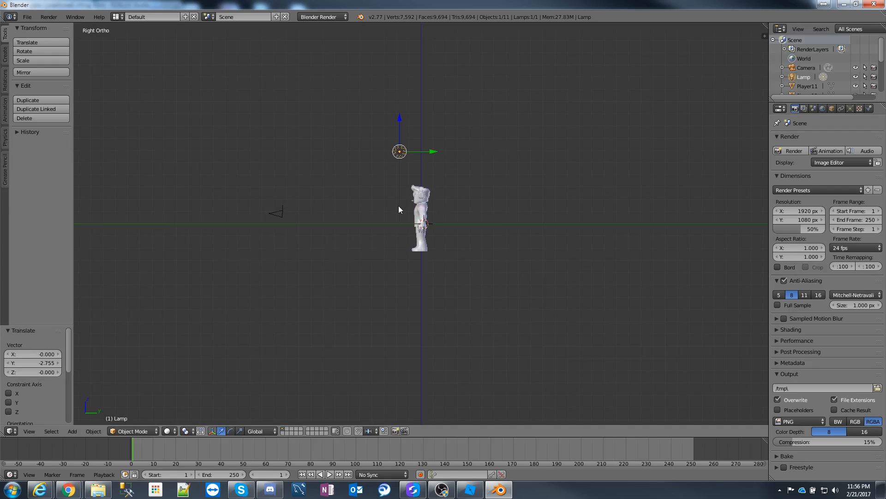
Step: Duplicate the lamp, placing the copy about -8.1 units in X on the character's other side, and test-render the scene
{"action": "key", "text": "shift+d"}
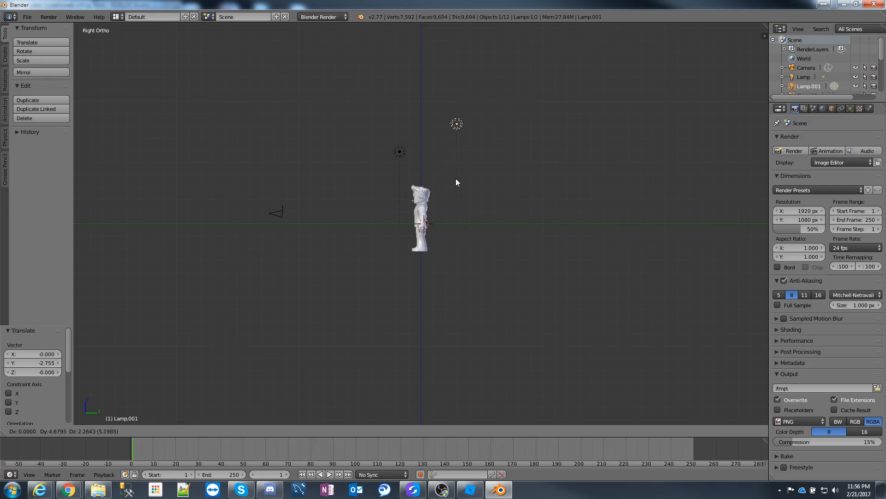
{"action": "right_click", "coordinate": [449, 193]}
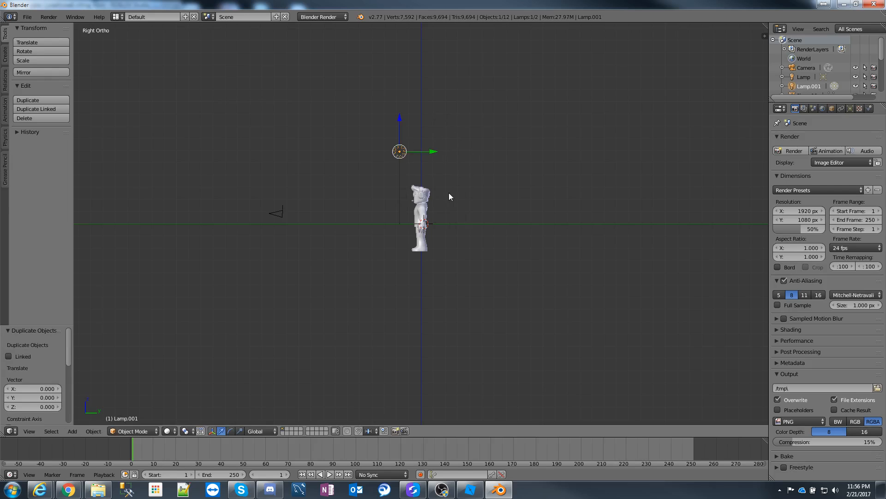
{"action": "key", "text": "KP_1"}
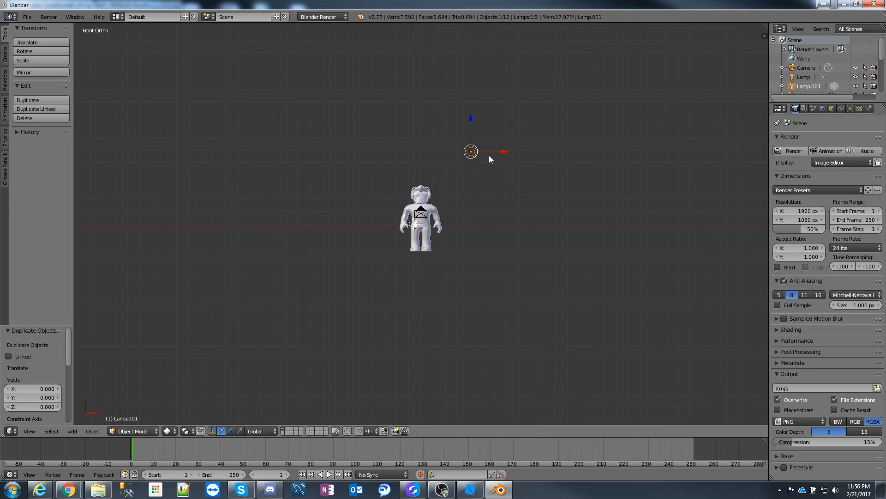
{"action": "key", "text": "shift+d"}
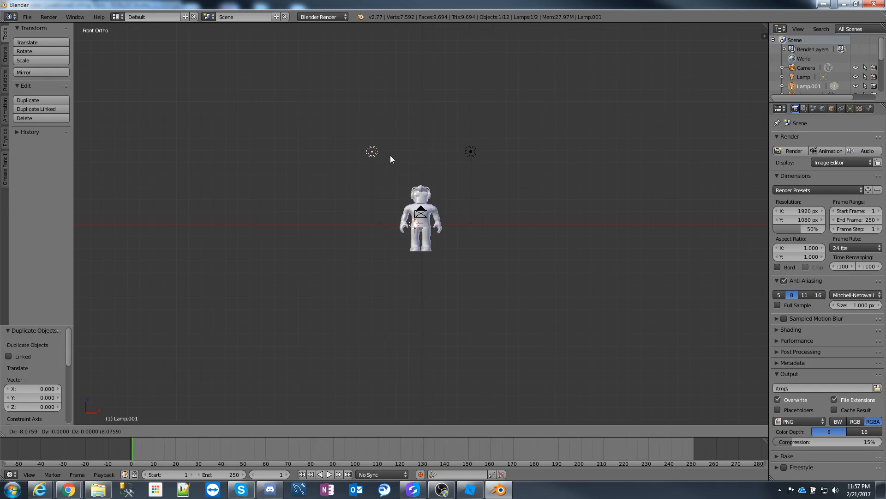
{"action": "left_click", "coordinate": [390, 159]}
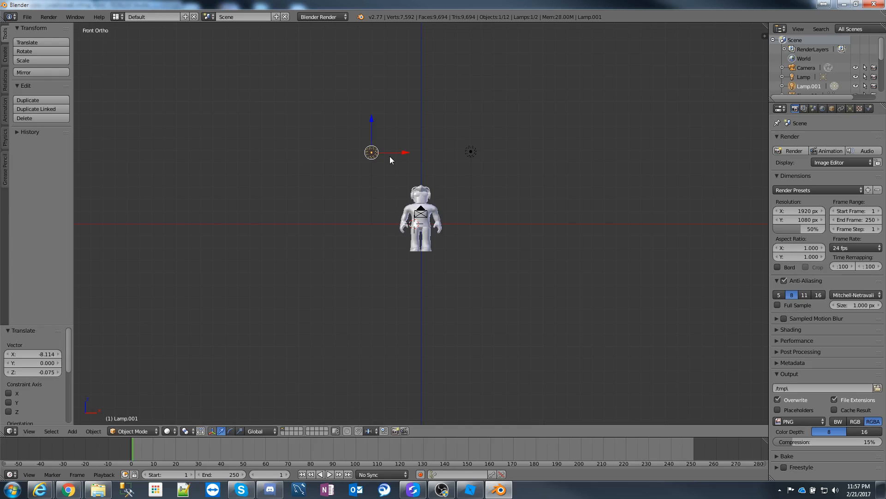
{"action": "key", "text": "F12"}
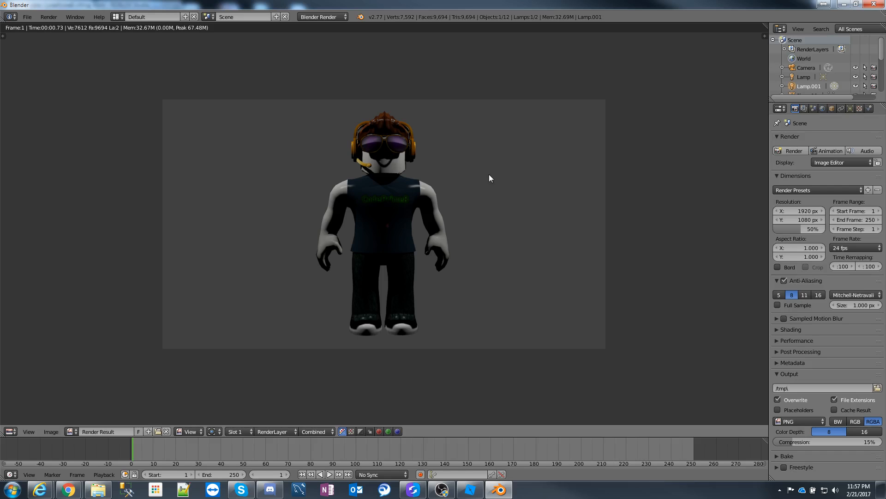
{"action": "key", "text": "Escape"}
Step: In the right orthographic view, move both lamps about -2.94 units in Y and -3.32 in Z, and render the scene again
{"action": "right_click", "coordinate": [475, 153], "text": "shift"}
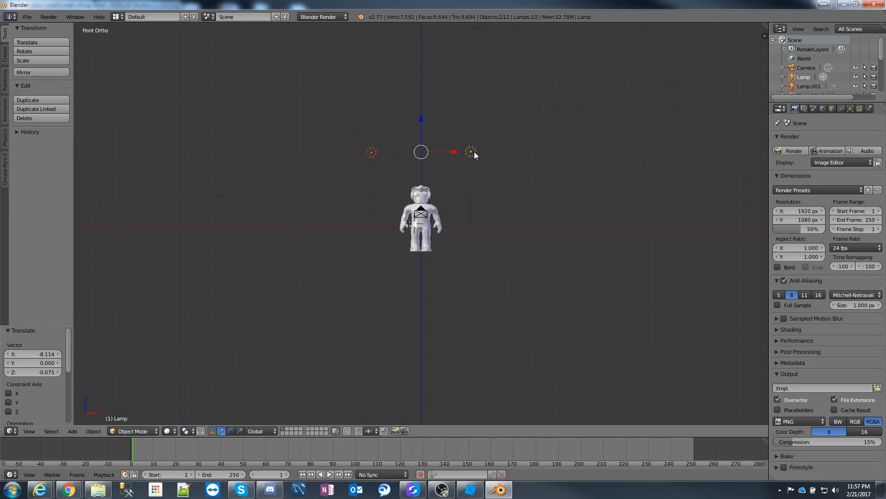
{"action": "key", "text": "KP_3"}
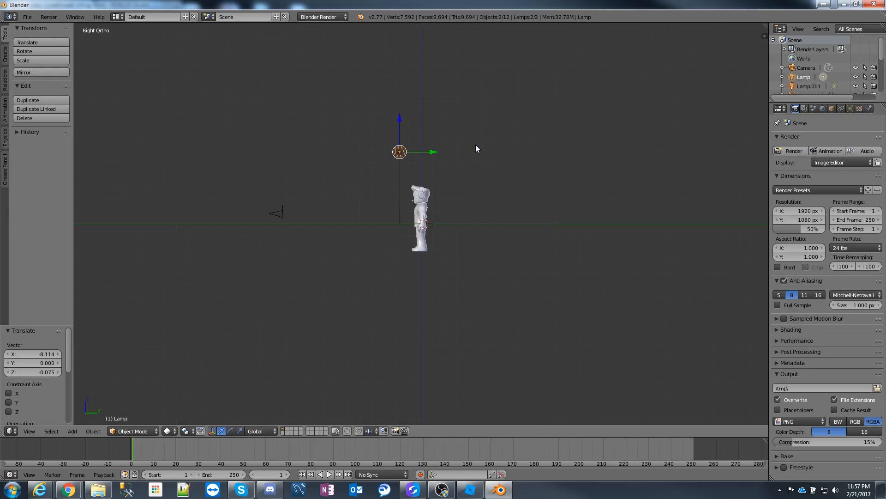
{"action": "key", "text": "g"}
{"action": "left_click", "coordinate": [414, 157]}
{"action": "key", "text": "g"}
{"action": "key", "text": "z"}
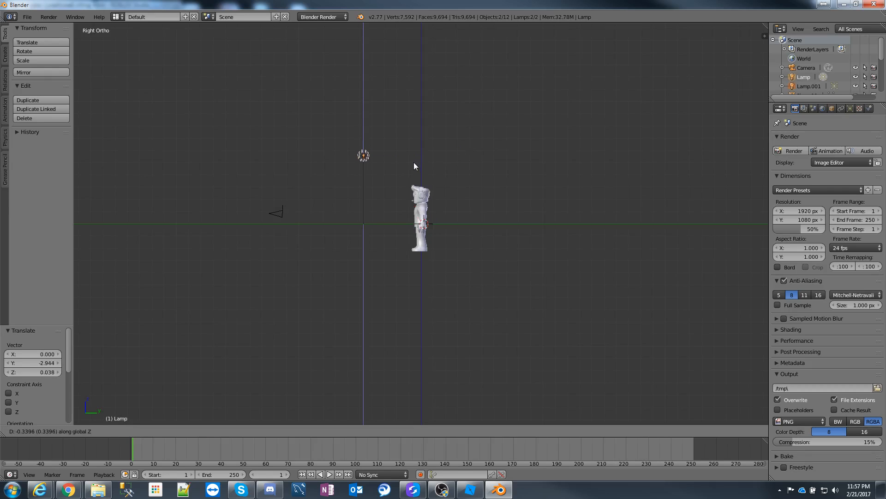
{"action": "left_click", "coordinate": [414, 197]}
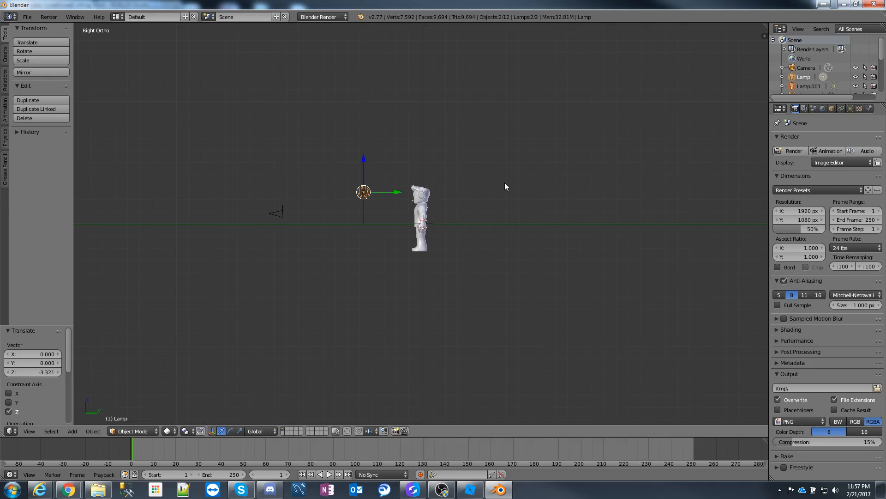
{"action": "key", "text": "F12"}
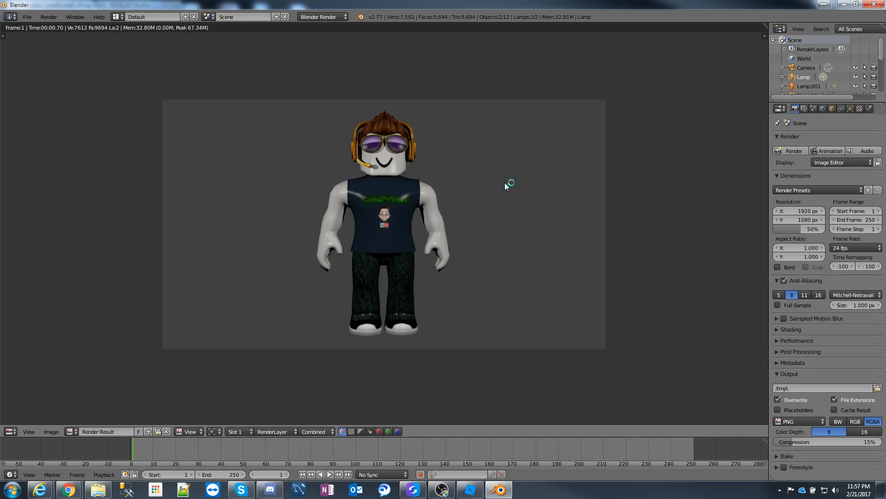
{"action": "key", "text": "Escape"}
Step: In the front orthographic view, try moving and rotating the character's right arm alone with all other objects deselected
{"action": "key", "text": "KP_1"}
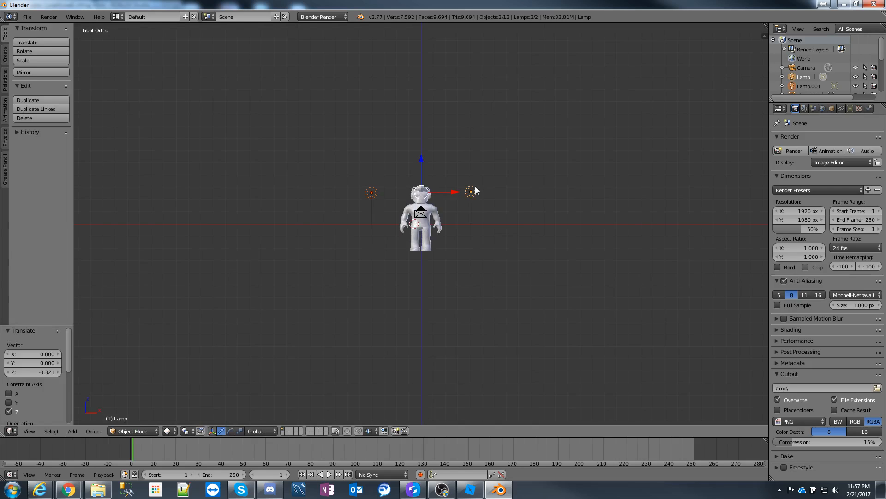
{"action": "scroll", "coordinate": [452, 184], "scroll_direction": "up", "scroll_amount": 6}
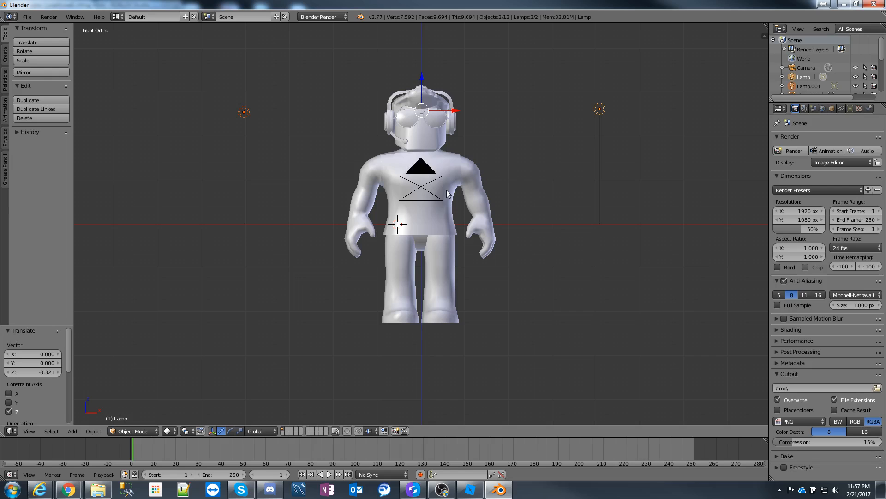
{"action": "key", "text": "KP_0"}
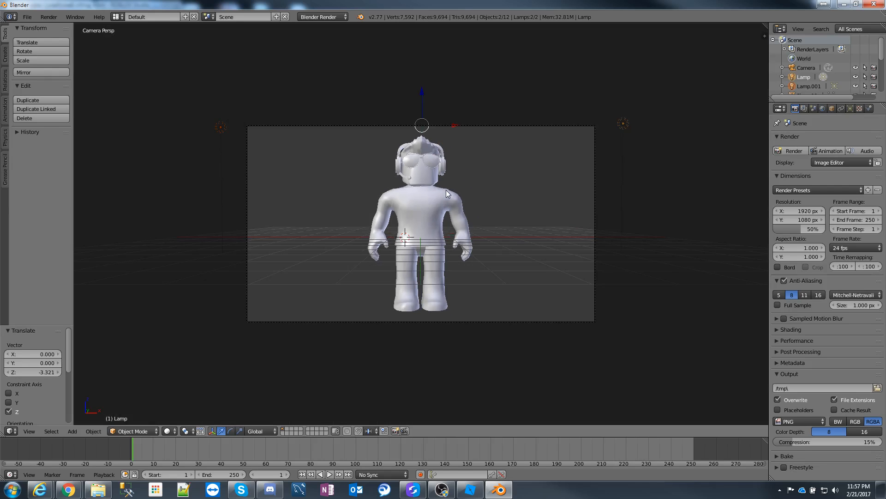
{"action": "key", "text": "KP_1"}
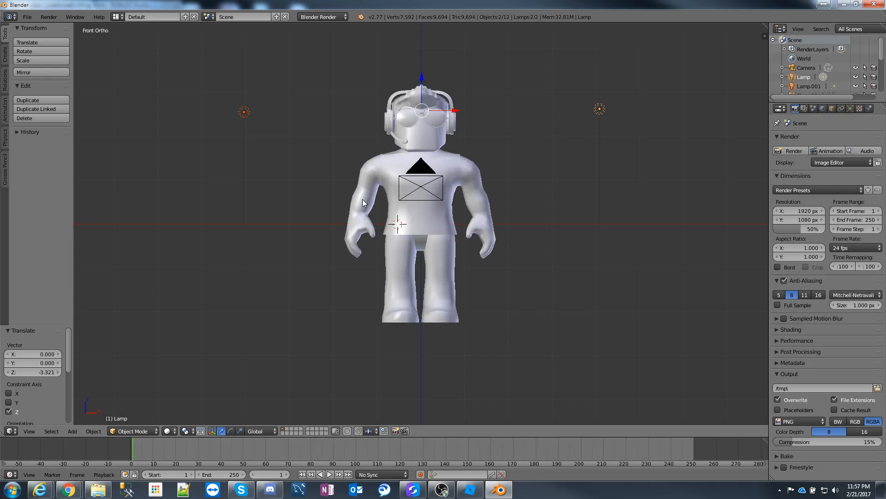
{"action": "key", "text": "a"}
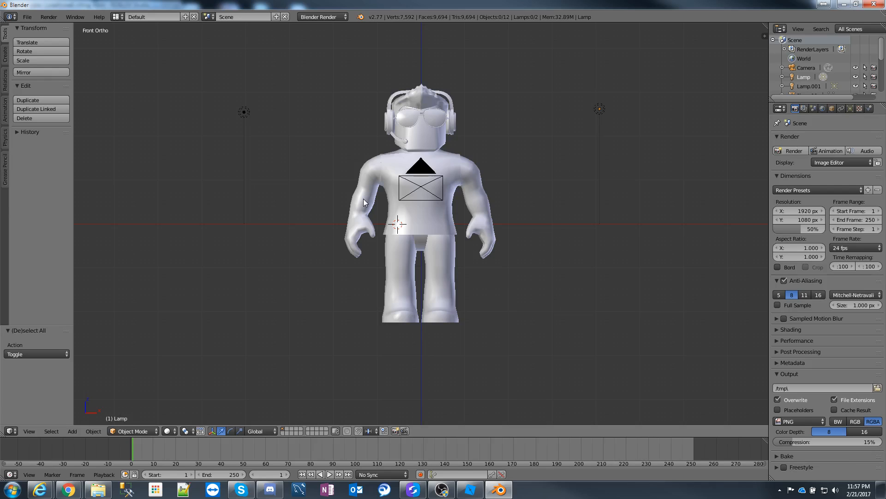
{"action": "right_click", "coordinate": [364, 198]}
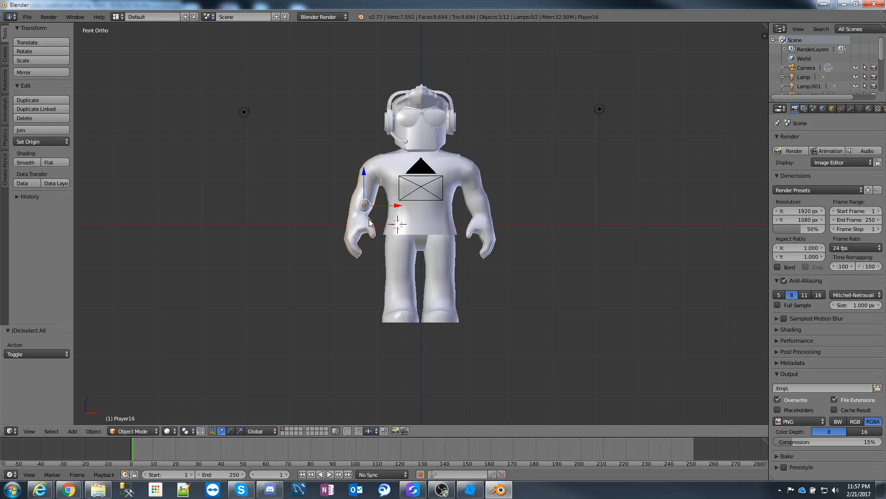
{"action": "key", "text": "g"}
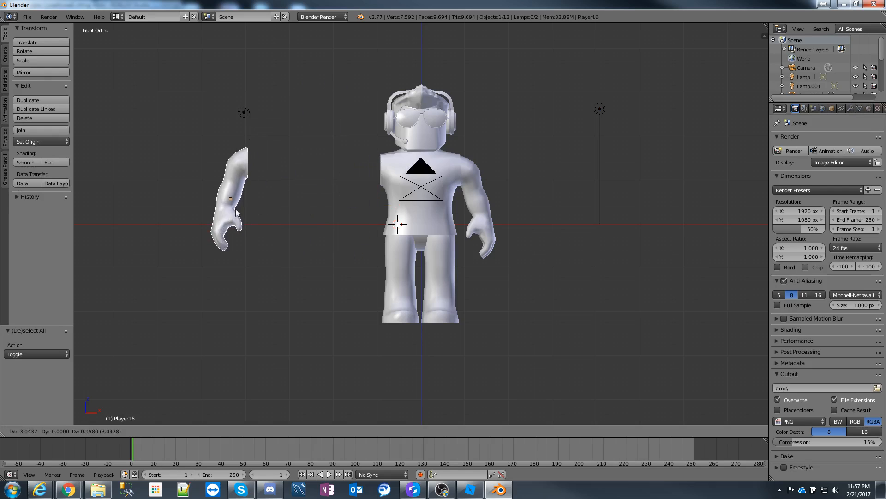
{"action": "key", "text": "Escape"}
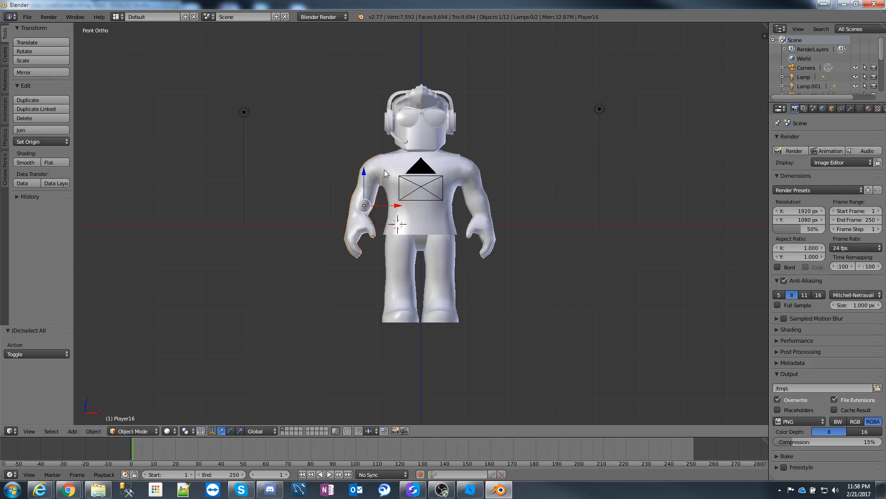
{"action": "key", "text": "r"}
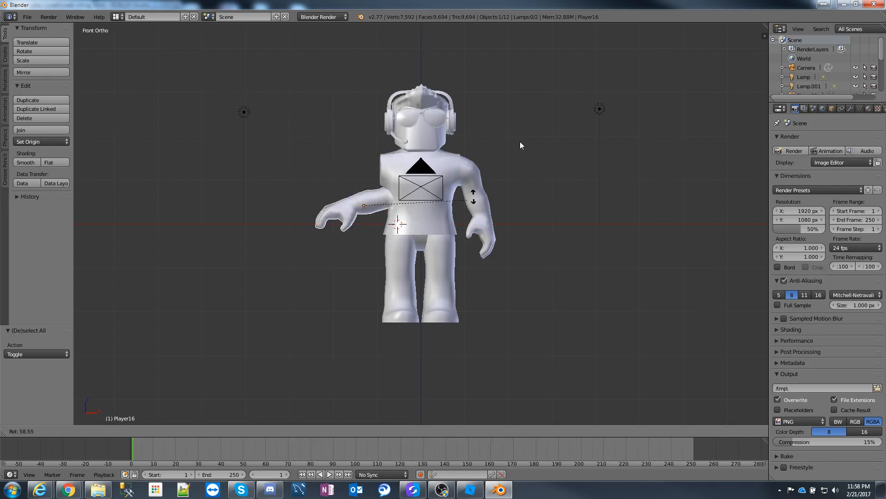
{"action": "right_click", "coordinate": [512, 130]}
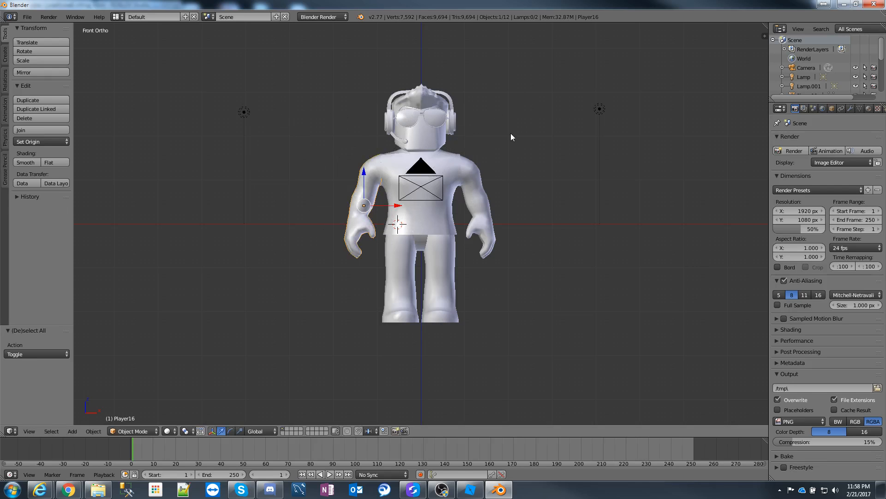
Step: Try to move the torso away from the rest of the body, and leave everything deselected
{"action": "scroll", "coordinate": [431, 199], "scroll_direction": "up", "scroll_amount": 2}
{"action": "right_click", "coordinate": [431, 199]}
{"action": "key", "text": "g"}
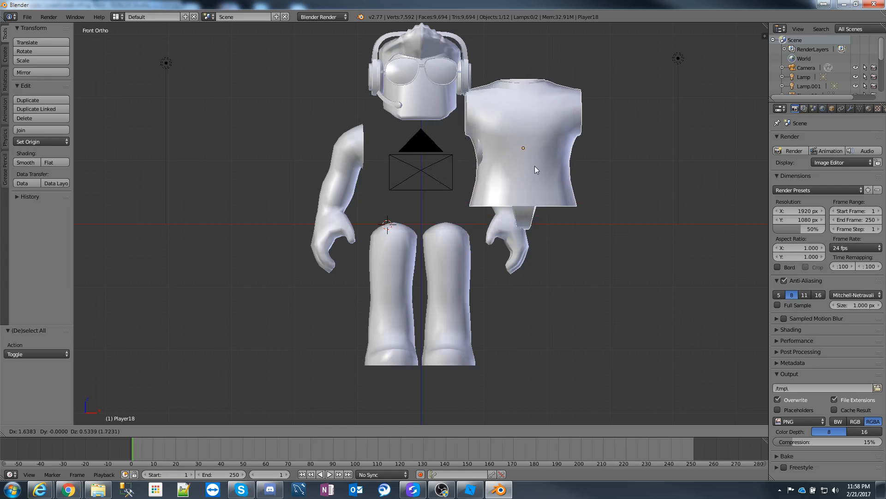
{"action": "right_click", "coordinate": [535, 167]}
{"action": "key", "text": "a"}
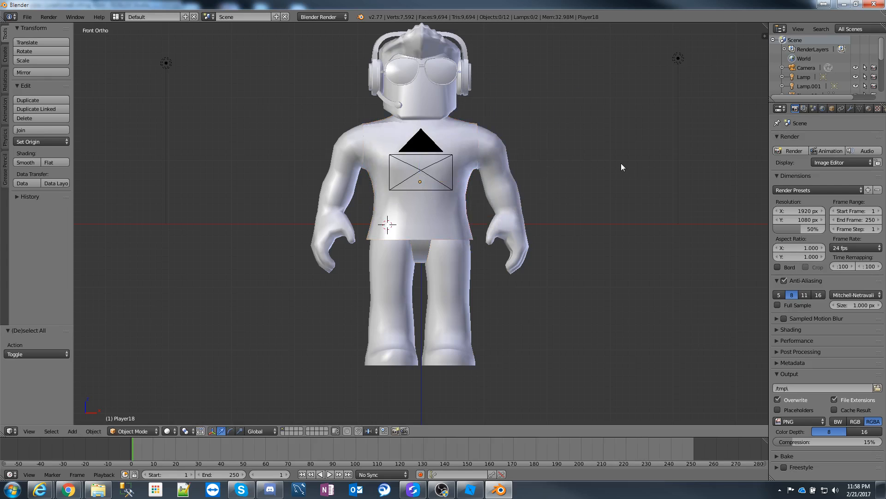
Step: Open the character's right arm mesh in Edit Mode and deselect all of its vertices
{"action": "right_click", "coordinate": [345, 146]}
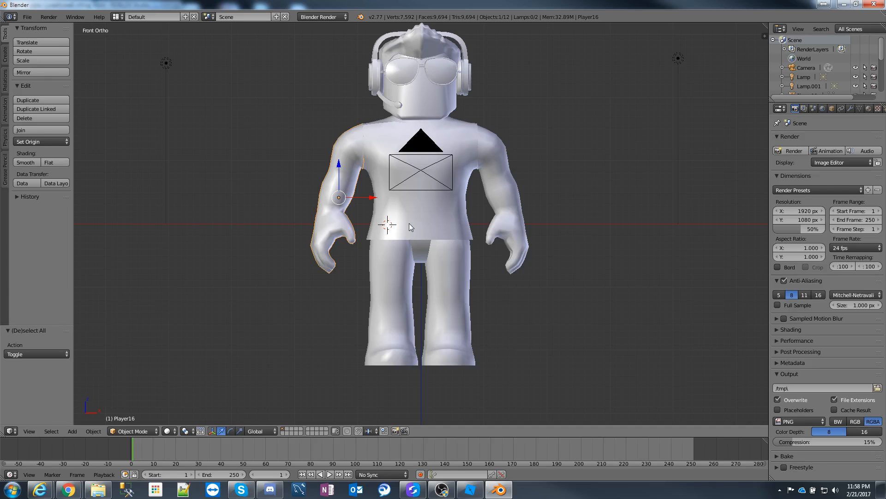
{"action": "key", "text": "Tab"}
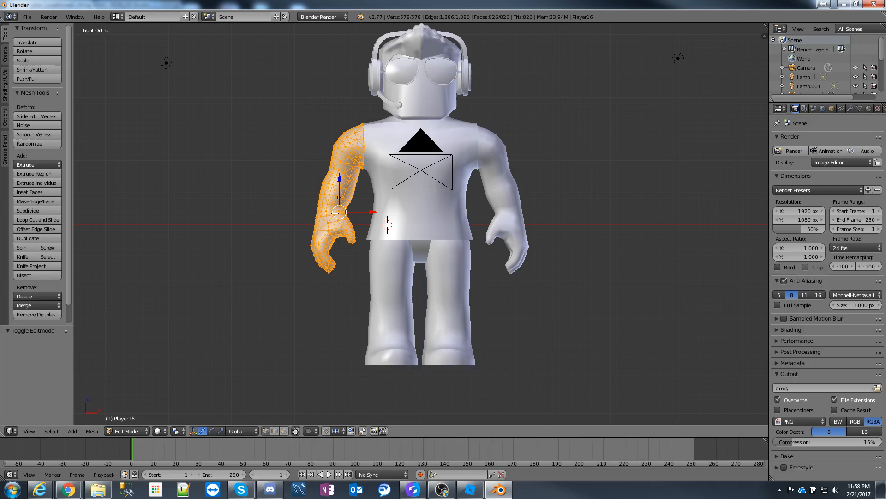
{"action": "key", "text": "a"}
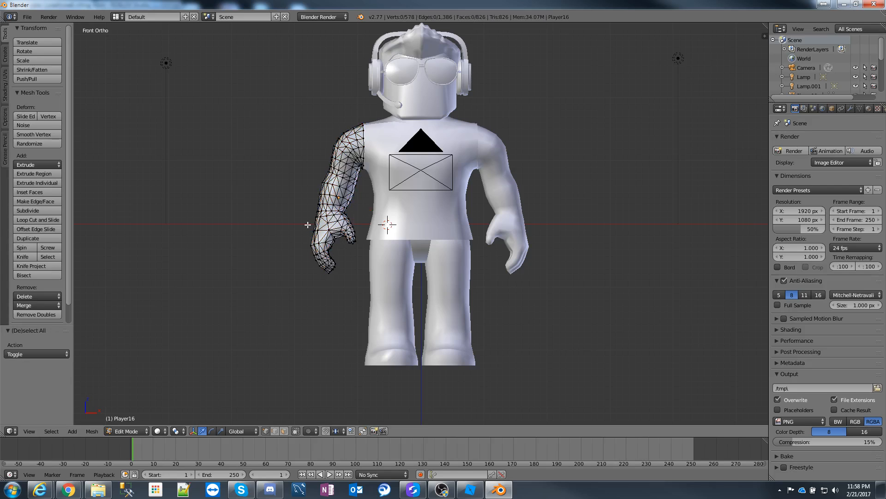
Step: Try moving only a box-selected patch of vertices on the outer side of the right arm's wrist
{"action": "key", "text": "b"}
{"action": "left_click_drag", "start_coordinate": [312, 199], "coordinate": [333, 240]}
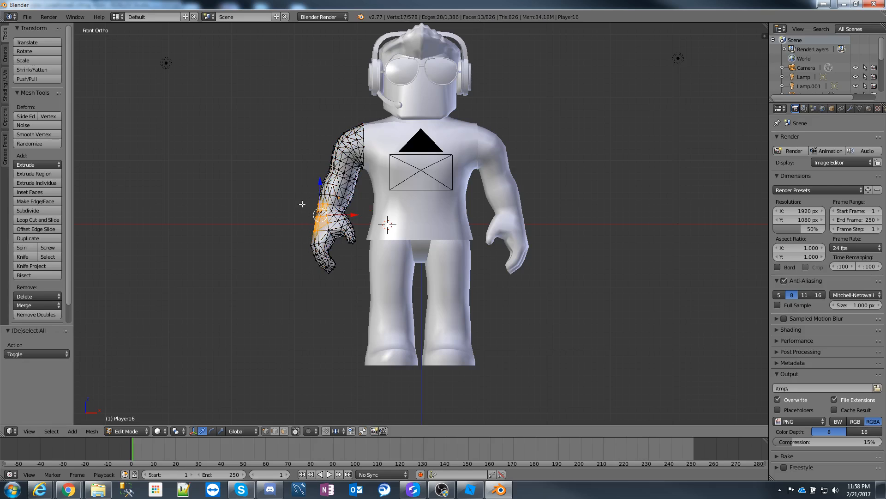
{"action": "key", "text": "g"}
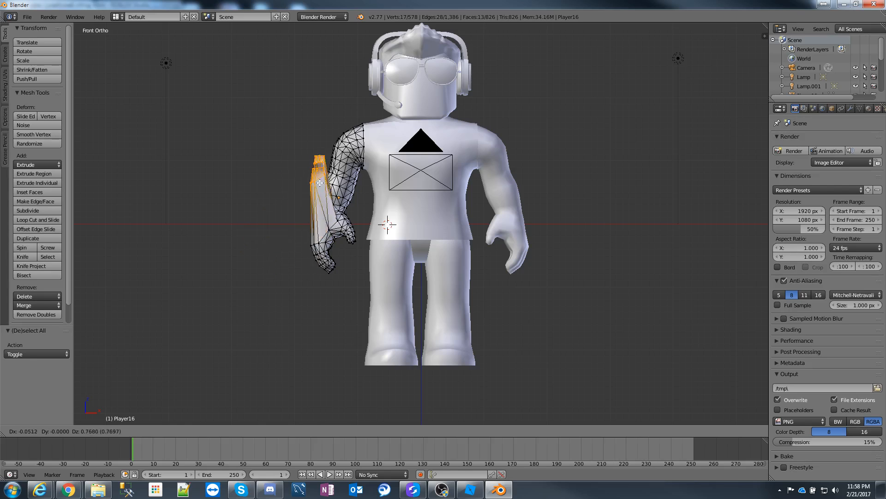
{"action": "key", "text": "Escape"}
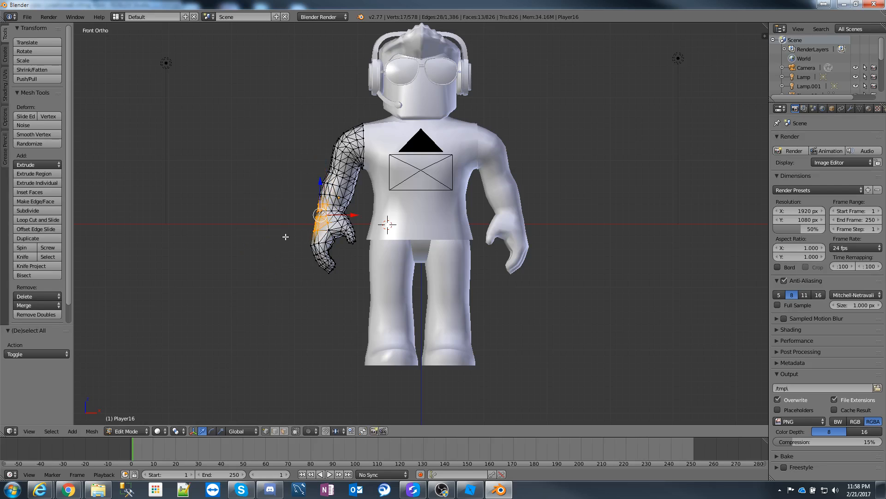
Step: Select the whole right arm mesh and move it about -0.41 in X and -0.8 in Z, bringing its shoulder end to the origin point
{"action": "key", "text": "a"}
{"action": "key", "text": "a"}
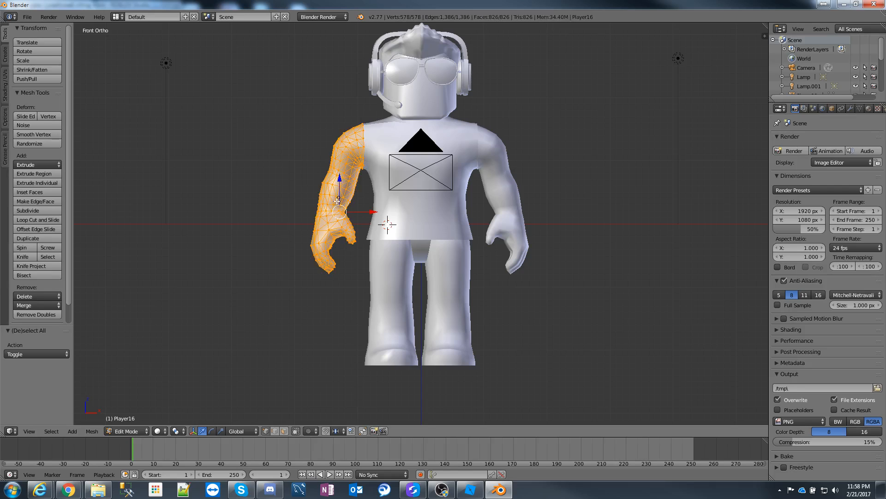
{"action": "key", "text": "g"}
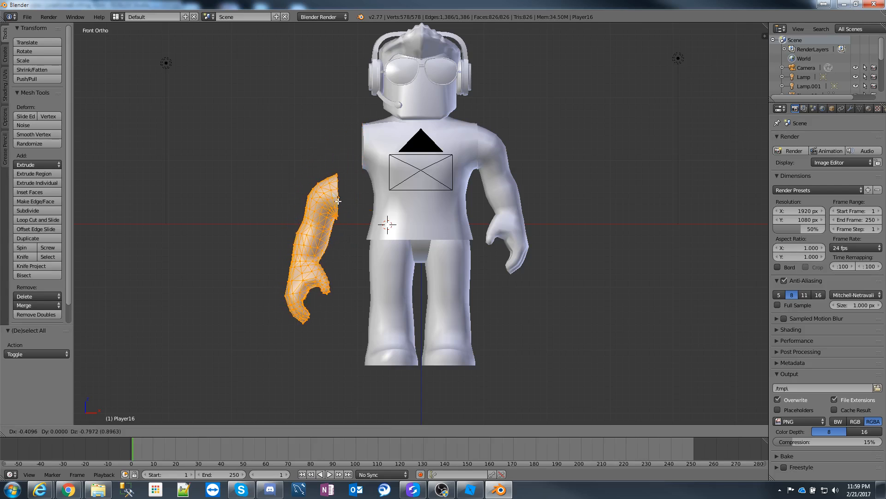
{"action": "left_click", "coordinate": [338, 201]}
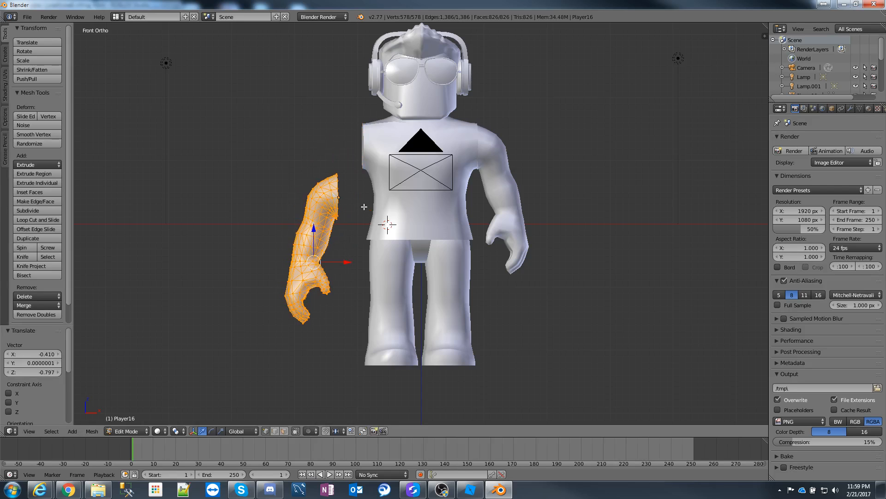
Step: In a right orthographic wireframe view, move the arm mesh about 0.014 in Y and -0.014 in Z to centre its shoulder end on the origin
{"action": "scroll", "coordinate": [350, 194], "scroll_direction": "up", "scroll_amount": 4}
{"action": "middle_click_drag", "start_coordinate": [303, 159], "coordinate": [263, 167]}
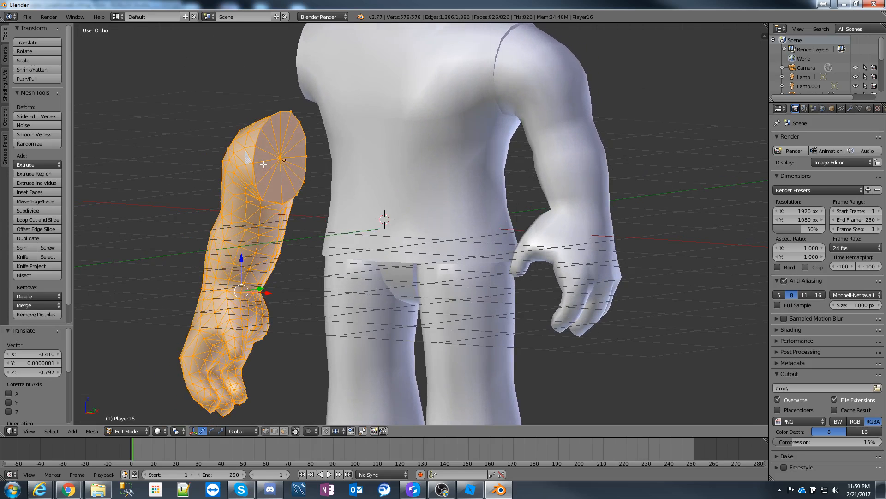
{"action": "key", "text": "KP_3"}
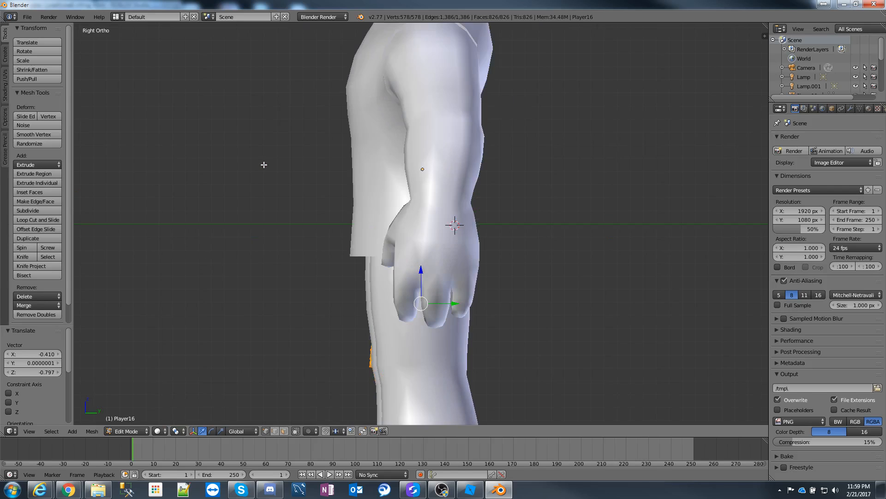
{"action": "key", "text": "z"}
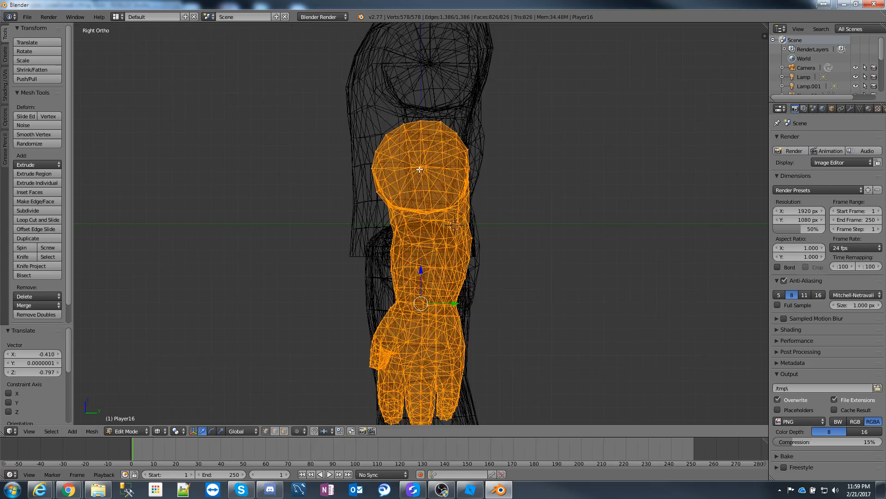
{"action": "scroll", "coordinate": [419, 169], "scroll_direction": "up", "scroll_amount": 6}
{"action": "middle_click_drag", "start_coordinate": [453, 109], "coordinate": [454, 258], "text": "shift"}
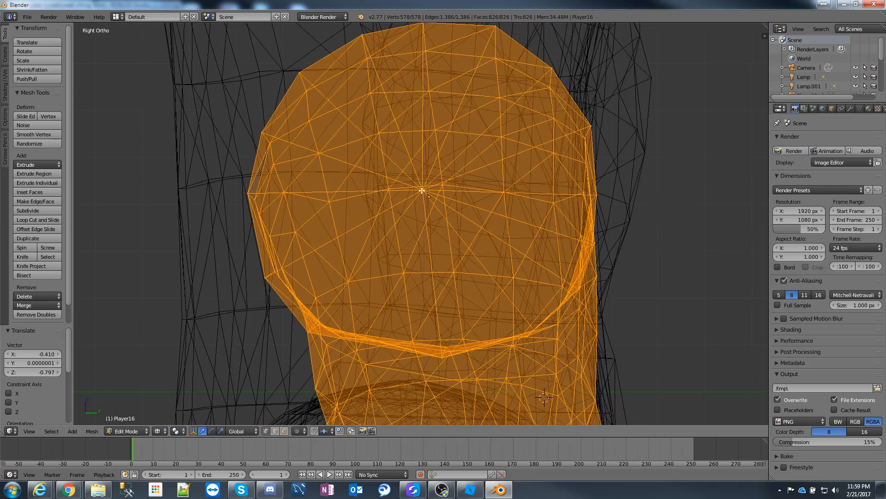
{"action": "key", "text": "g"}
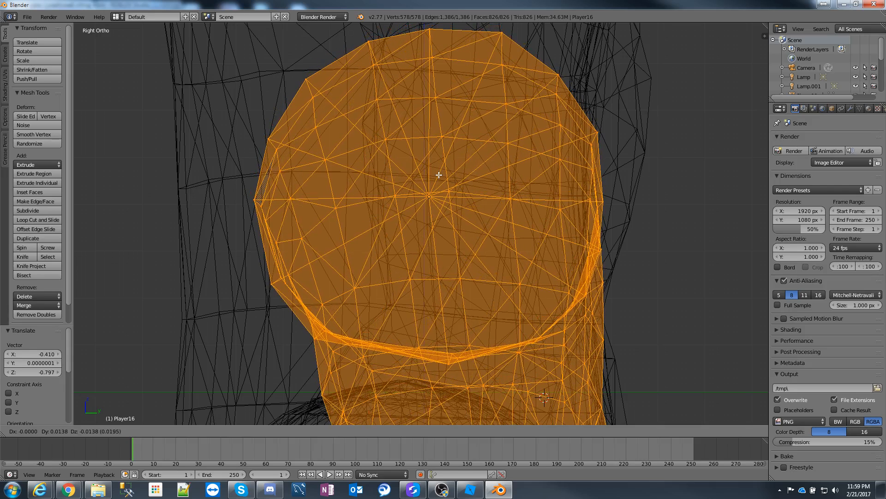
{"action": "left_click", "coordinate": [438, 175]}
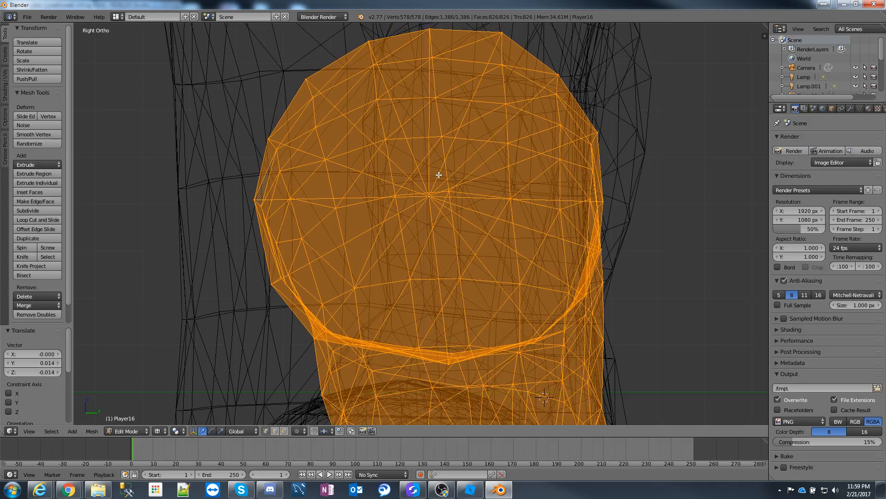
Step: Lower the arm mesh about -0.36 in Z, placing the shoulder's upper edge at the origin, and shift it about 0.032 in X in the front view
{"action": "key", "text": "g"}
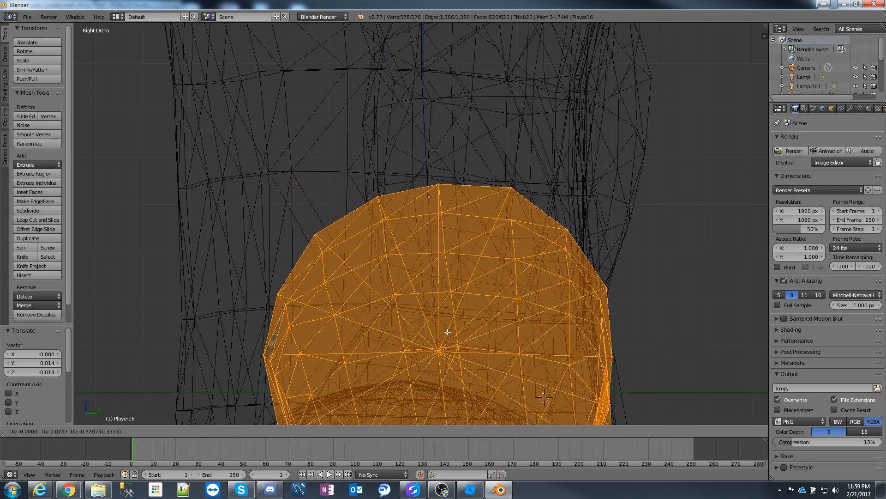
{"action": "left_click", "coordinate": [438, 343]}
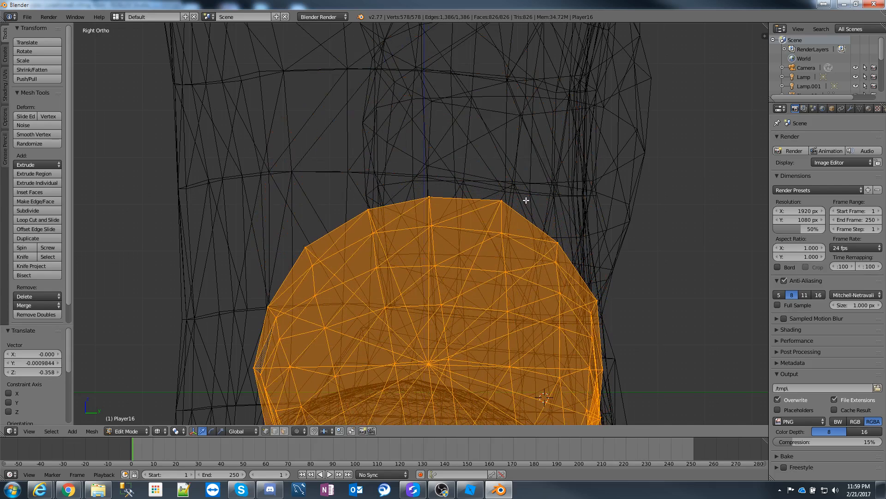
{"action": "key", "text": "KP_1"}
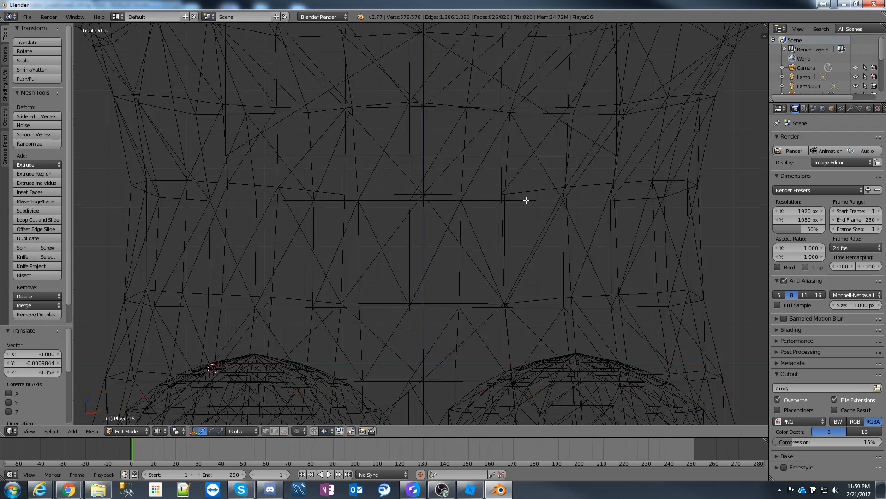
{"action": "scroll", "coordinate": [527, 200], "scroll_direction": "down", "scroll_amount": 5}
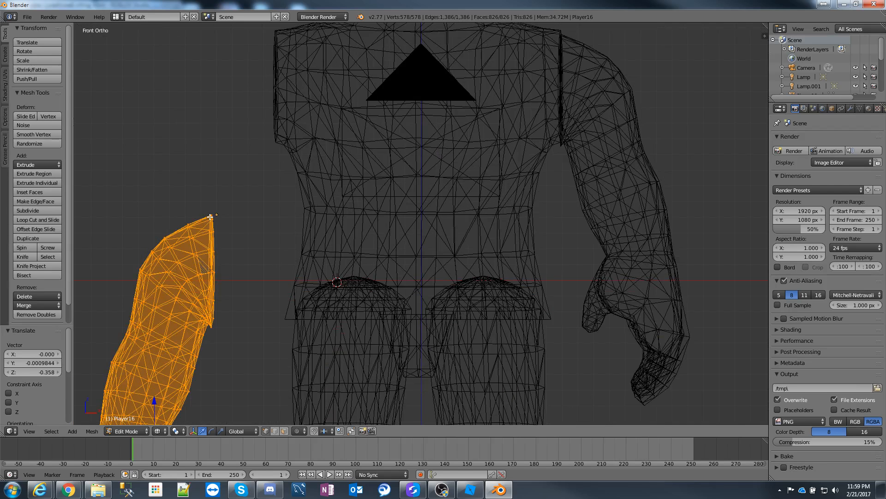
{"action": "key", "text": "g"}
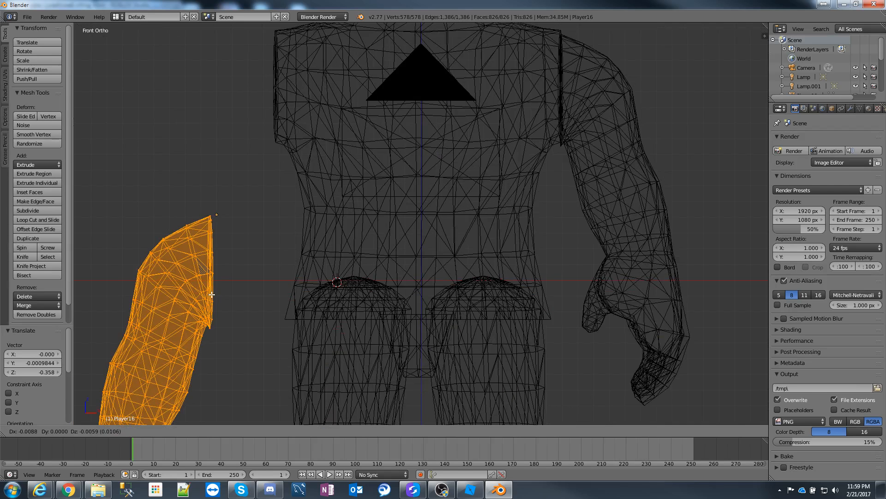
{"action": "left_click", "coordinate": [218, 294]}
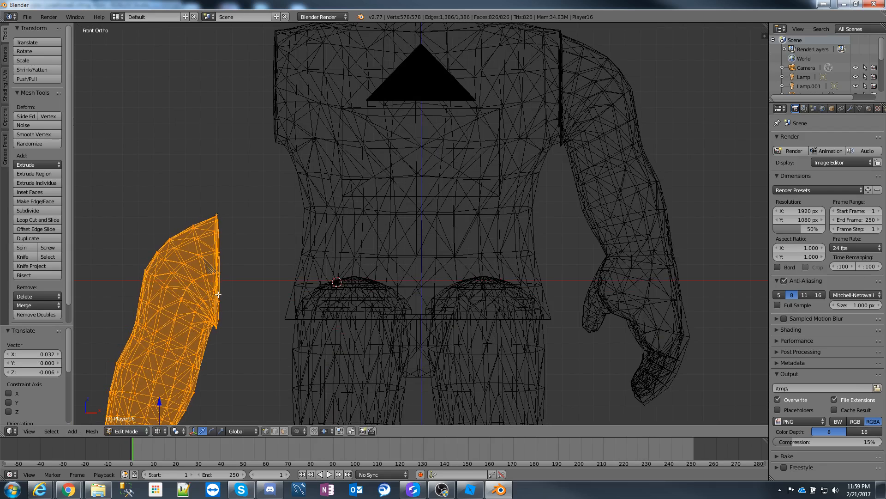
{"action": "scroll", "coordinate": [274, 275], "scroll_direction": "down", "scroll_amount": 4}
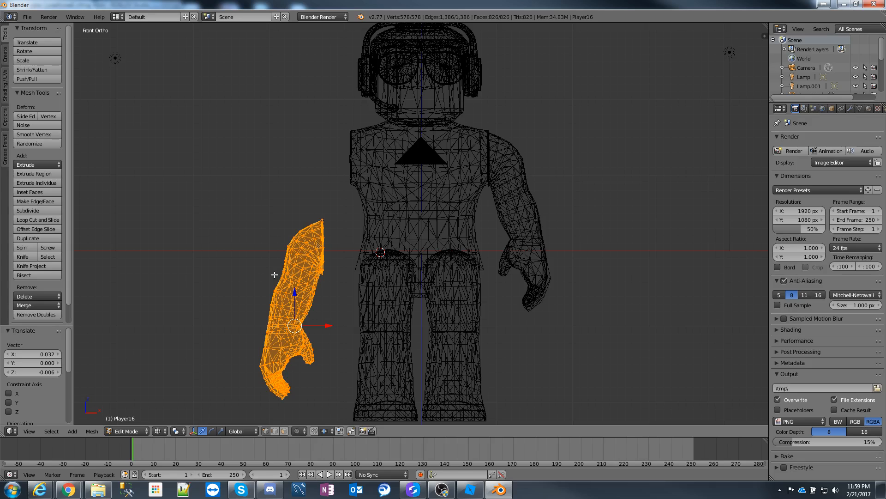
{"action": "key", "text": "z"}
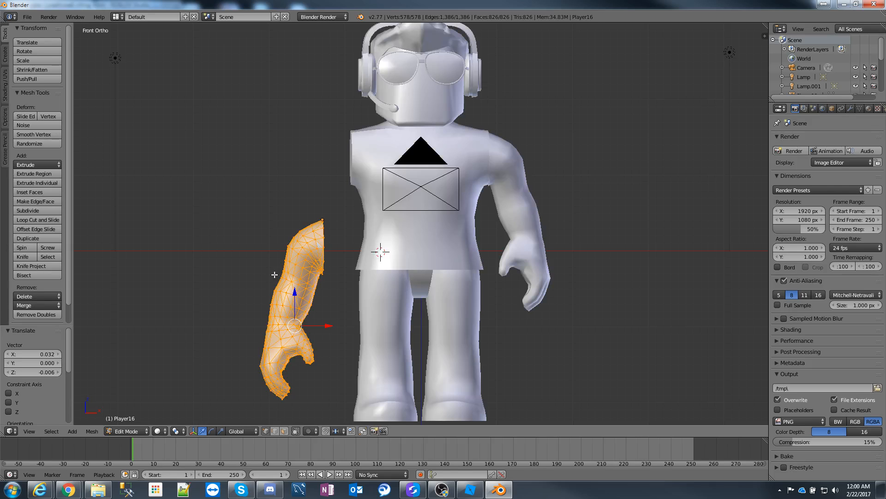
Step: Return to object mode and move the right arm about 0.36 in X and 1.158 in Z onto the shoulder, nudging it flush with the torso
{"action": "key", "text": "Tab"}
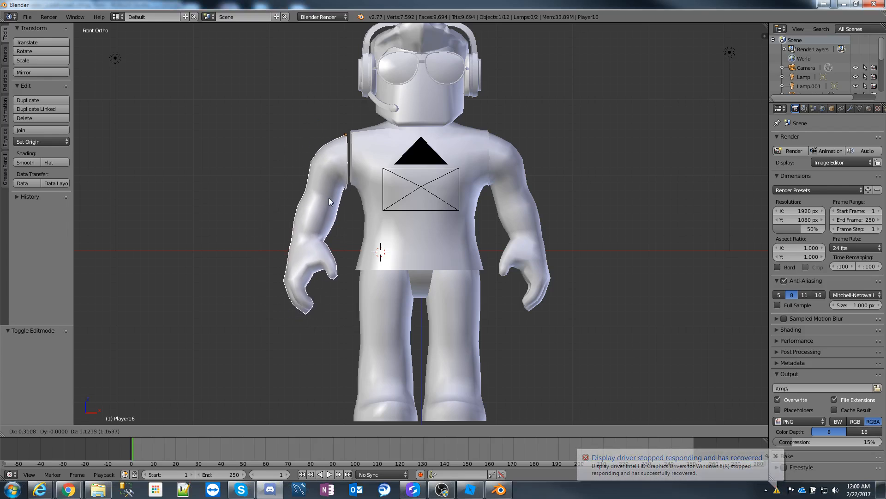
{"action": "left_click", "coordinate": [332, 195]}
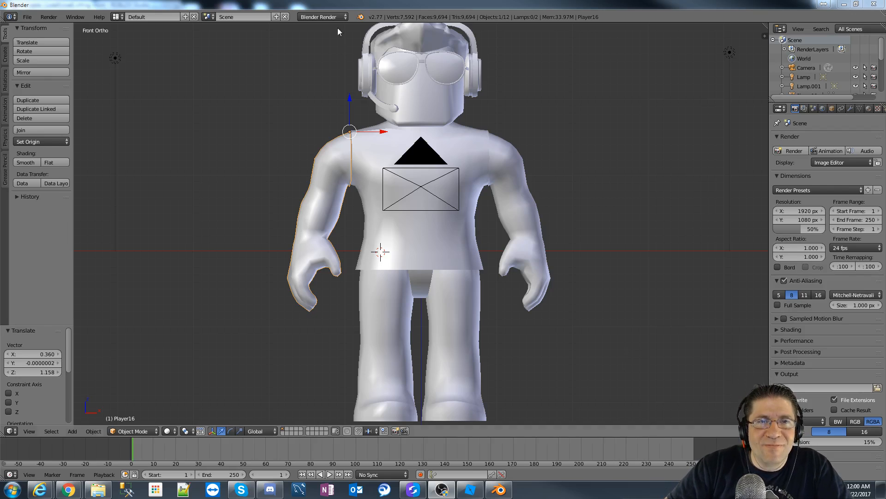
{"action": "key", "text": "g"}
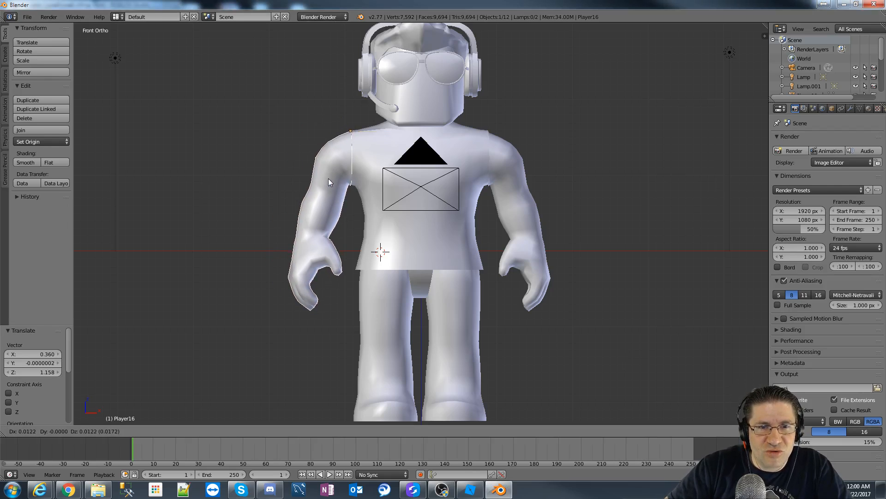
{"action": "left_click", "coordinate": [328, 179]}
{"action": "key", "text": "g"}
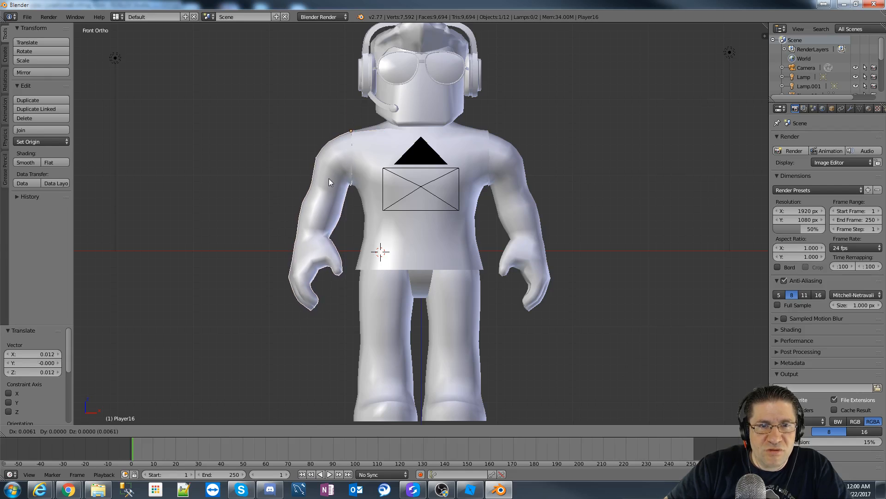
{"action": "left_click", "coordinate": [328, 178]}
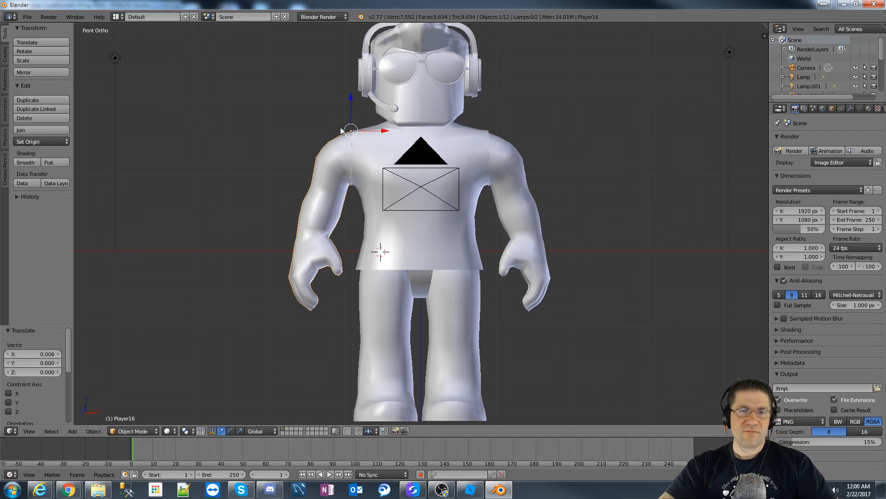
Step: Try rotating the right arm about the global Y axis and about the global X axis to test its shoulder pivot
{"action": "key", "text": "r"}
{"action": "key", "text": "y"}
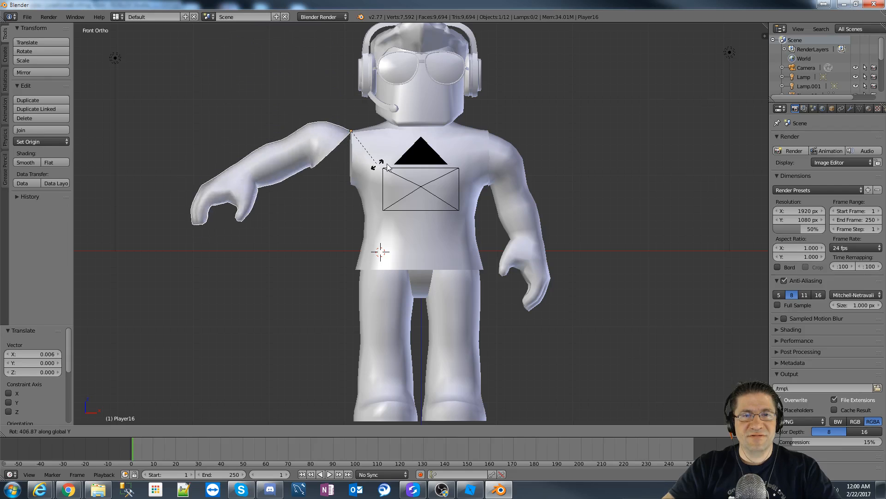
{"action": "left_click", "coordinate": [415, 138]}
{"action": "middle_click_drag", "start_coordinate": [417, 129], "coordinate": [493, 150]}
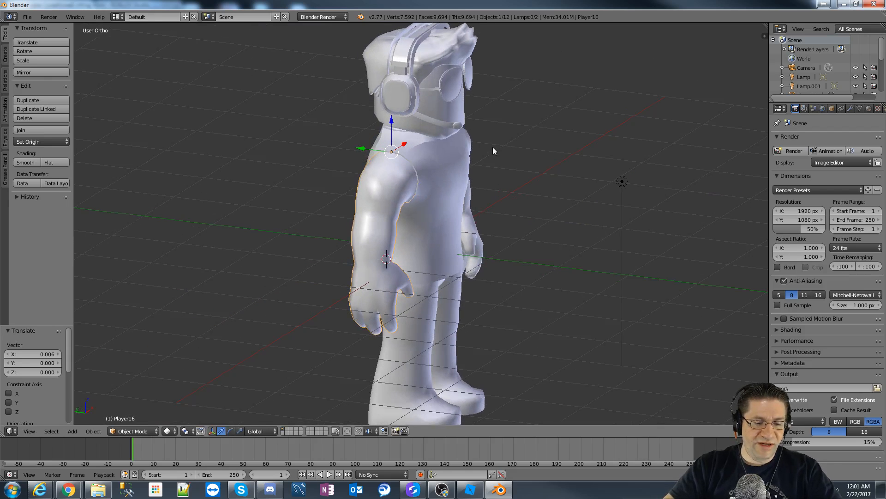
{"action": "key", "text": "r"}
{"action": "key", "text": "x"}
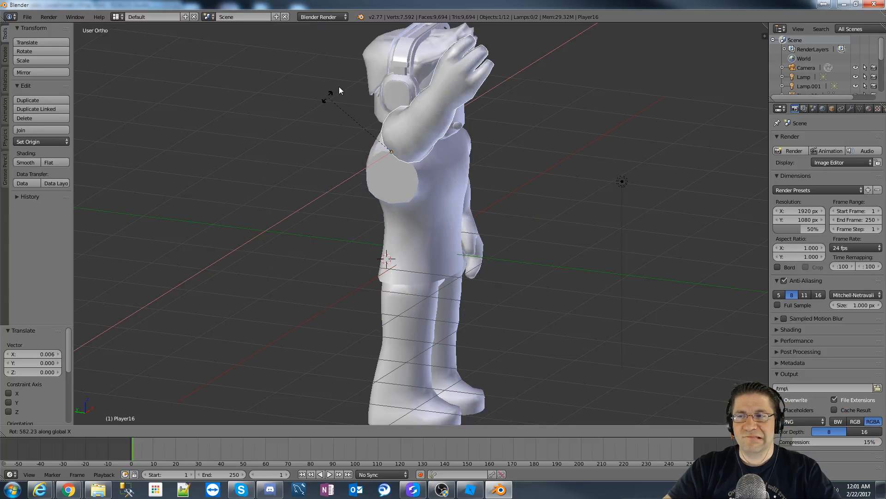
{"action": "key", "text": "Escape"}
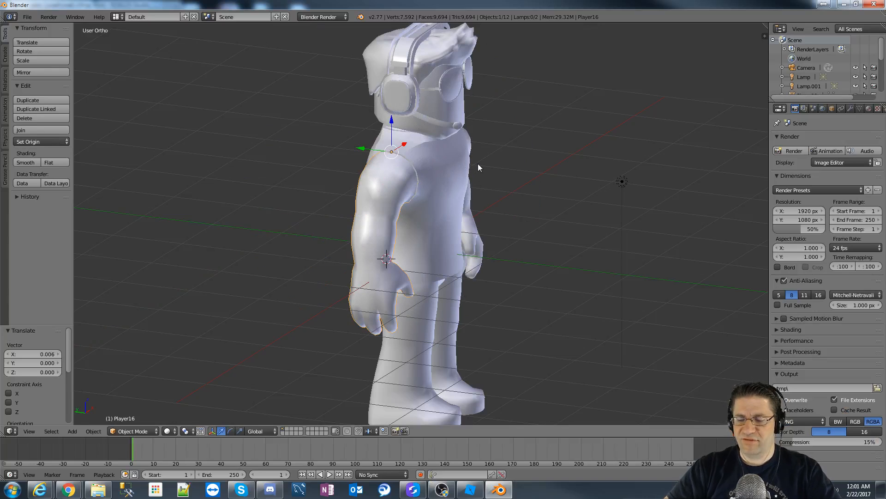
Step: In the front view, edit the right arm's mesh and move it about -0.03 in X and 0.372 in Z relative to its origin
{"action": "key", "text": "KP_1"}
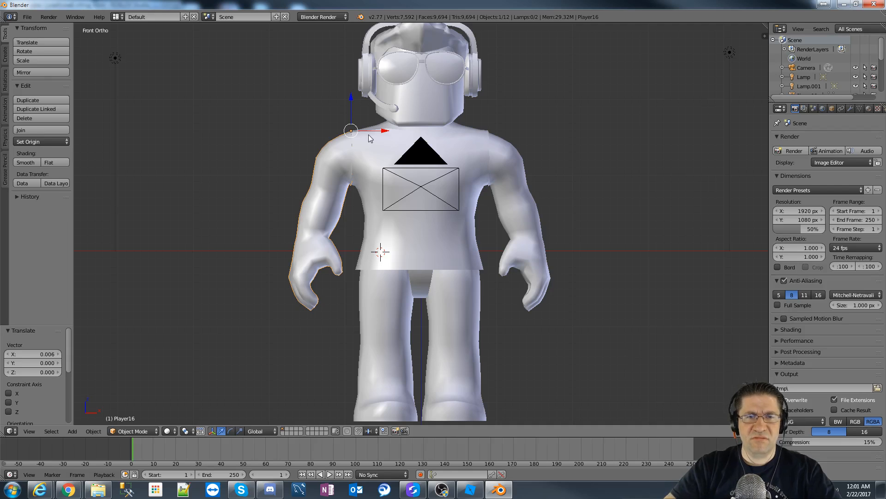
{"action": "key", "text": "Tab"}
{"action": "key", "text": "g"}
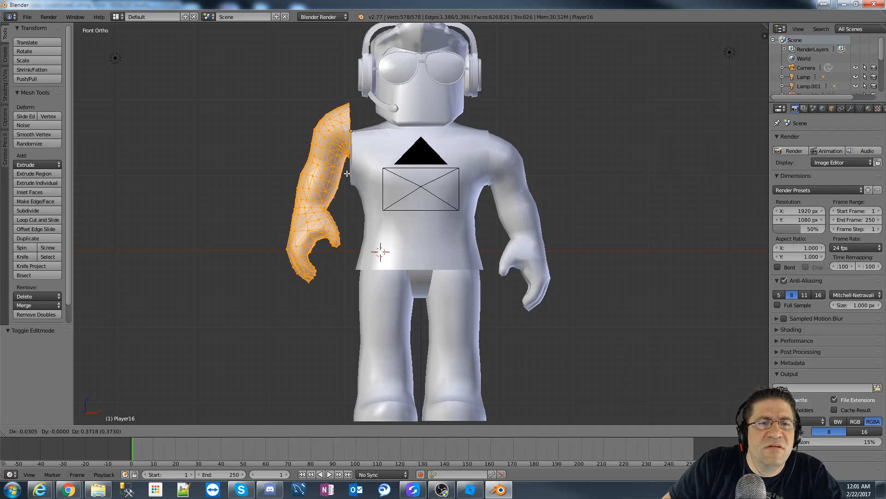
{"action": "left_click", "coordinate": [347, 173]}
Step: In a right orthographic wireframe view, move the arm mesh about 0.004 in Y and -0.007 in Z to centre its shoulder on the origin
{"action": "key", "text": "KP_3"}
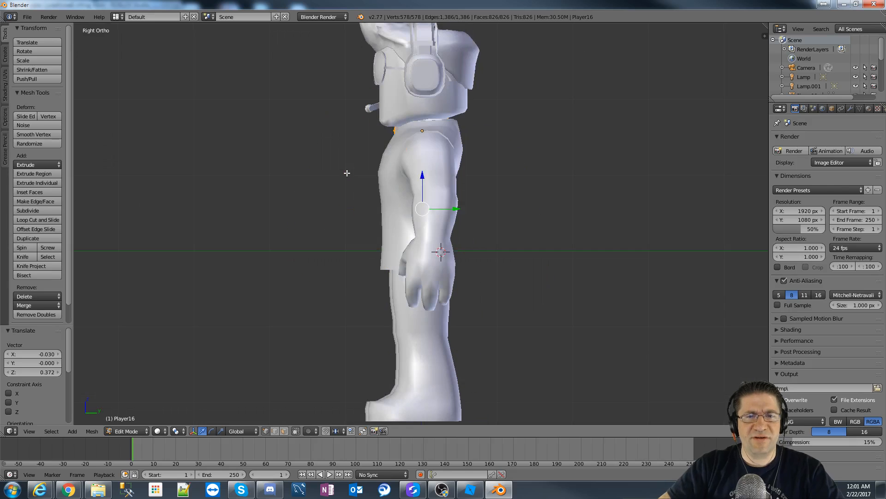
{"action": "key", "text": "z"}
{"action": "scroll", "coordinate": [347, 173], "scroll_direction": "up", "scroll_amount": 3}
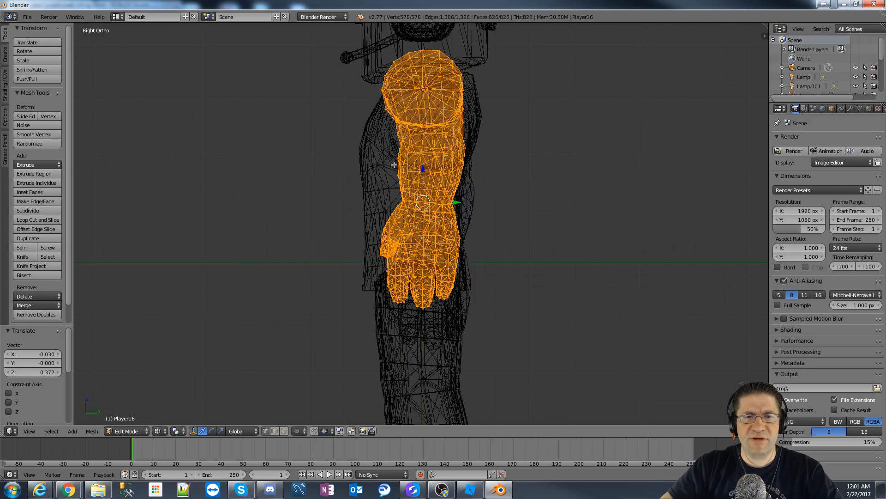
{"action": "middle_click_drag", "start_coordinate": [393, 137], "coordinate": [391, 211], "text": "shift"}
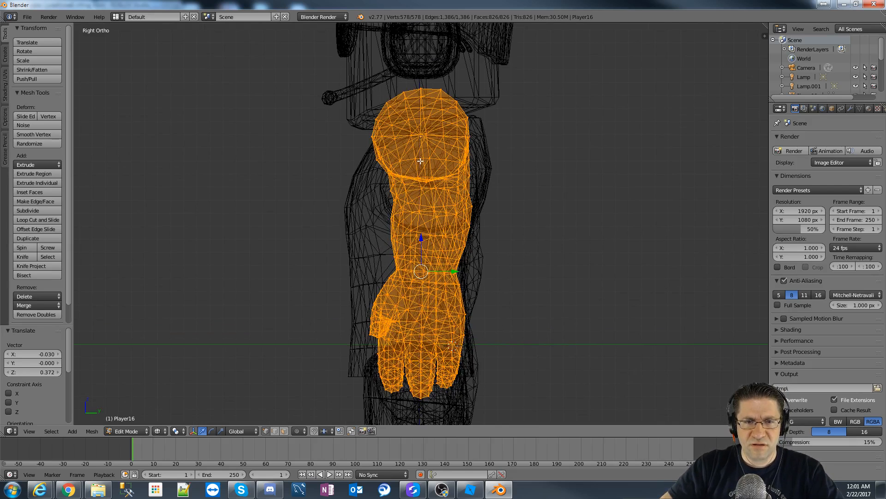
{"action": "key", "text": "g"}
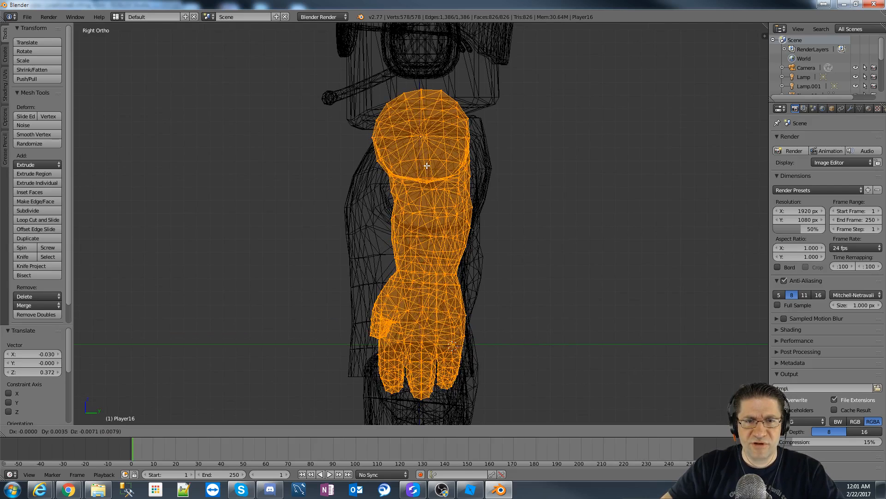
{"action": "left_click", "coordinate": [452, 345]}
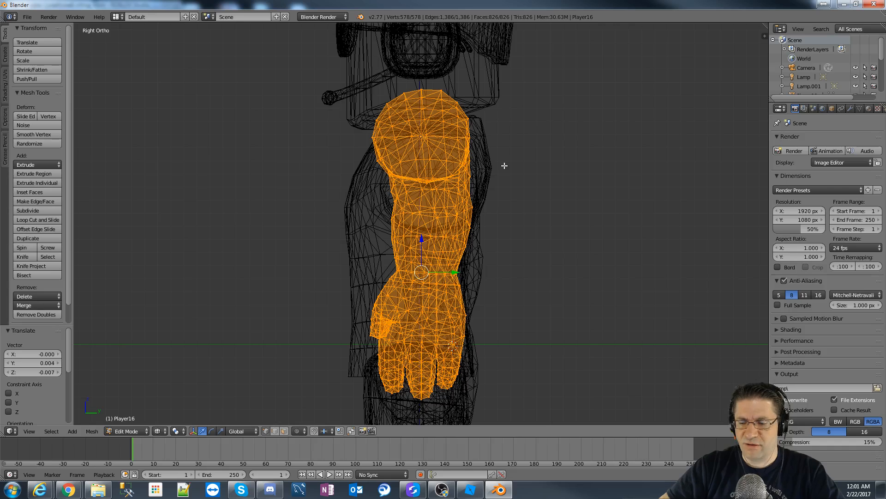
{"action": "key", "text": "z"}
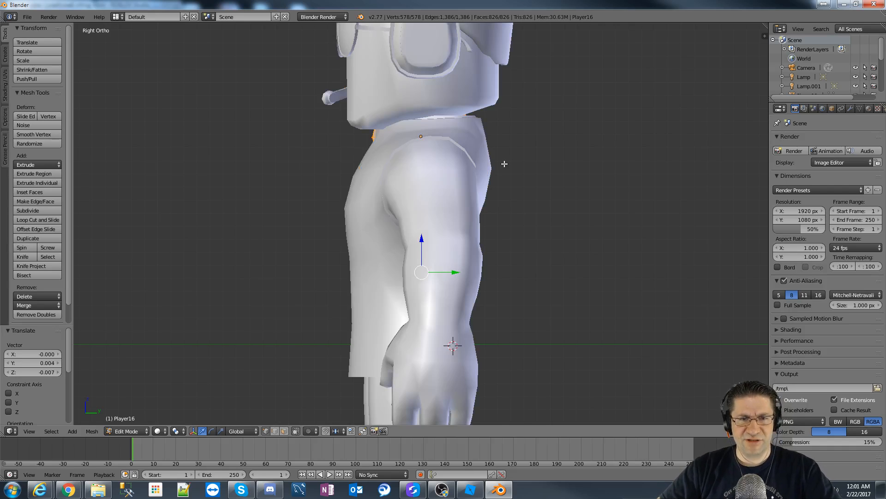
Step: In object mode and front view, lower the right arm 0.366 along Z and shift it 0.03 along X to meet the torso
{"action": "key", "text": "KP_1"}
{"action": "scroll", "coordinate": [466, 137], "scroll_direction": "down", "scroll_amount": 2}
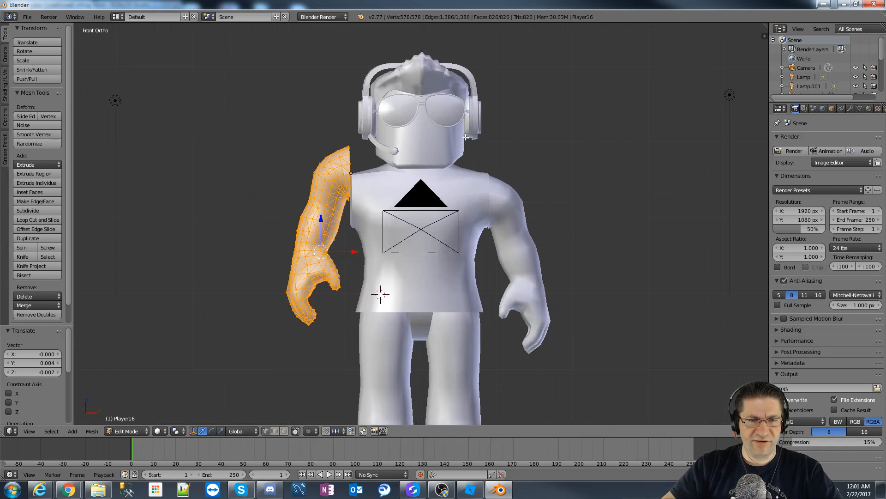
{"action": "key", "text": "g"}
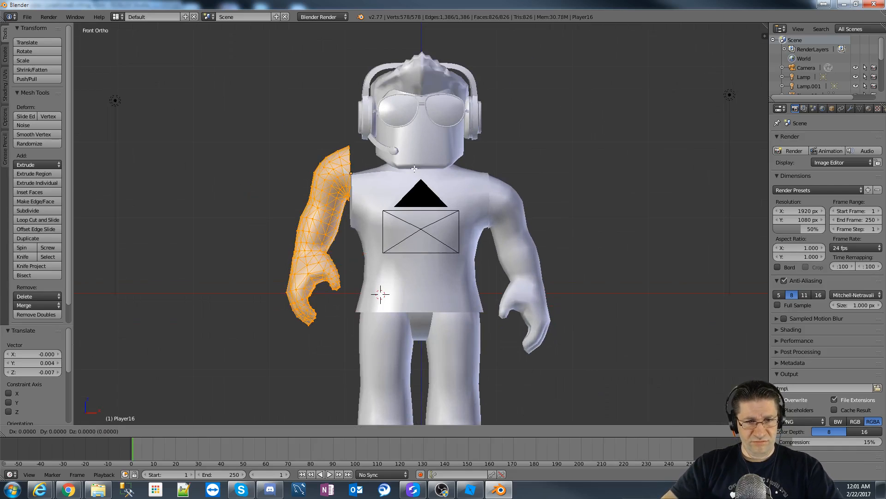
{"action": "key", "text": "Escape"}
{"action": "key", "text": "Tab"}
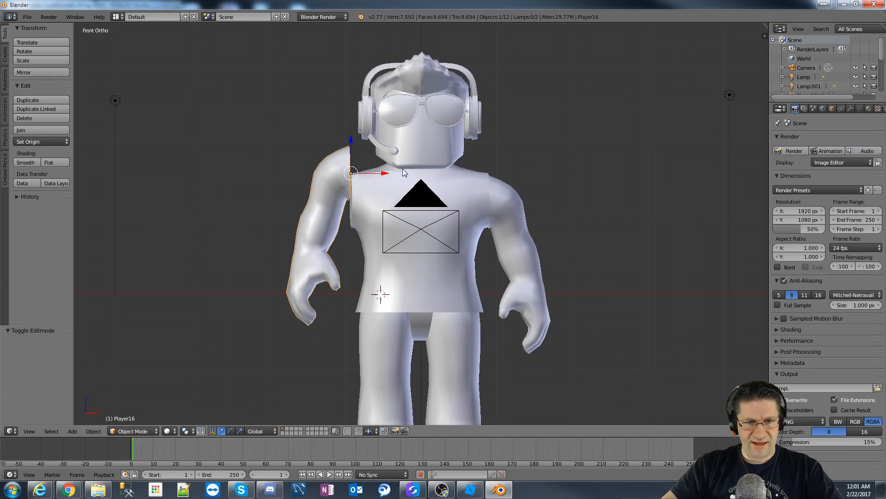
{"action": "key", "text": "g"}
{"action": "key", "text": "z"}
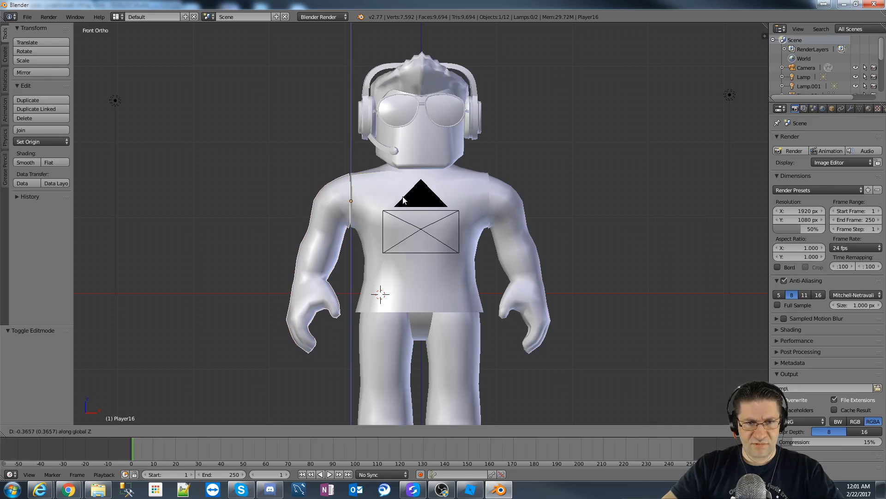
{"action": "left_click", "coordinate": [403, 197]}
{"action": "key", "text": "g"}
{"action": "key", "text": "x"}
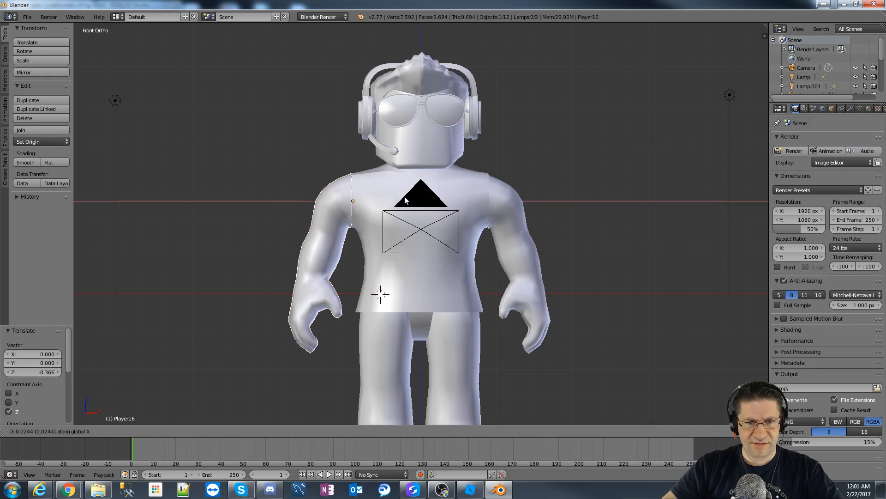
{"action": "left_click", "coordinate": [405, 196]}
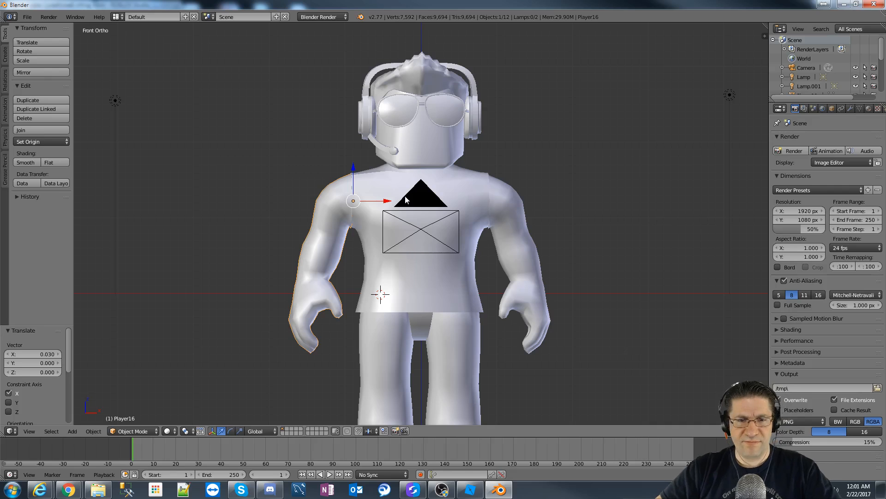
Step: Try swinging the right arm about the global X axis to test the centred shoulder pivot
{"action": "middle_click_drag", "start_coordinate": [431, 165], "coordinate": [464, 176]}
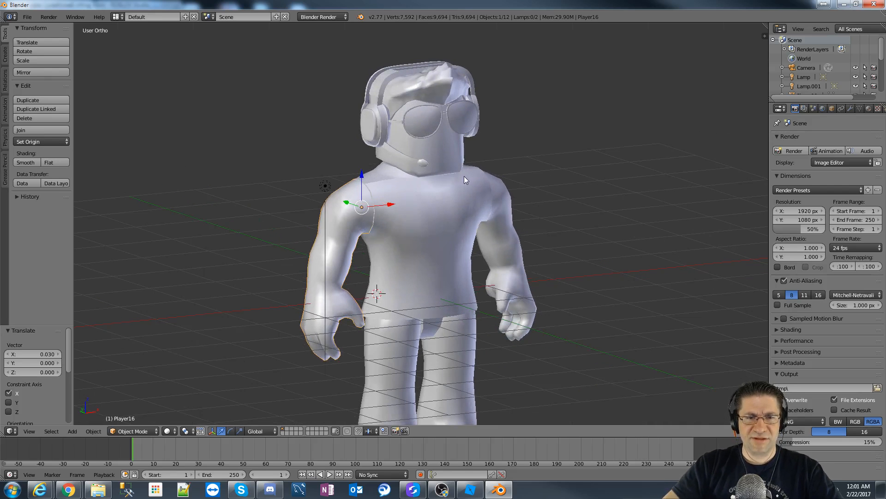
{"action": "key", "text": "r"}
{"action": "key", "text": "x"}
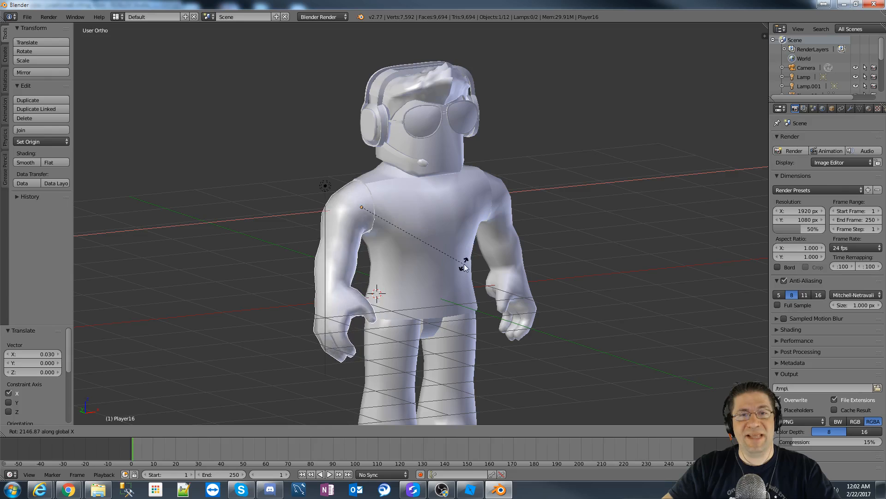
{"action": "key", "text": "Escape"}
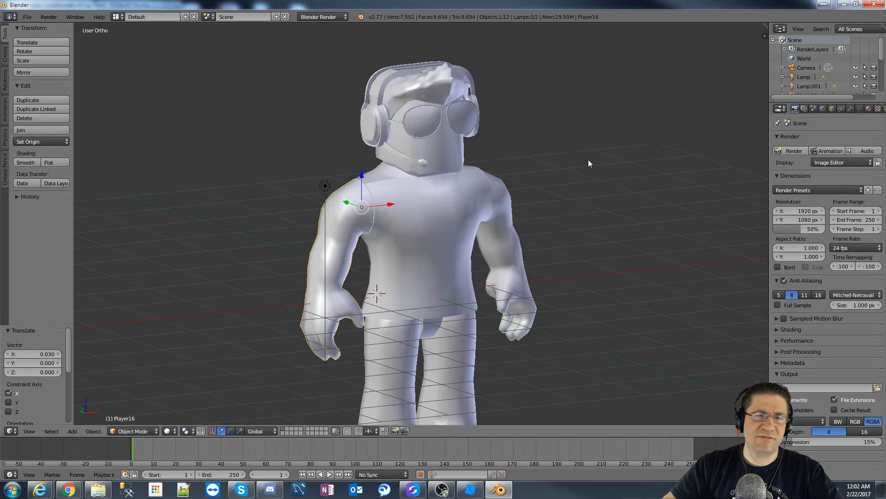
Step: Select the head, the hair and the sunglasses in turn to examine where each part's origin sits
{"action": "scroll", "coordinate": [580, 161], "scroll_direction": "up", "scroll_amount": 1}
{"action": "right_click", "coordinate": [441, 129]}
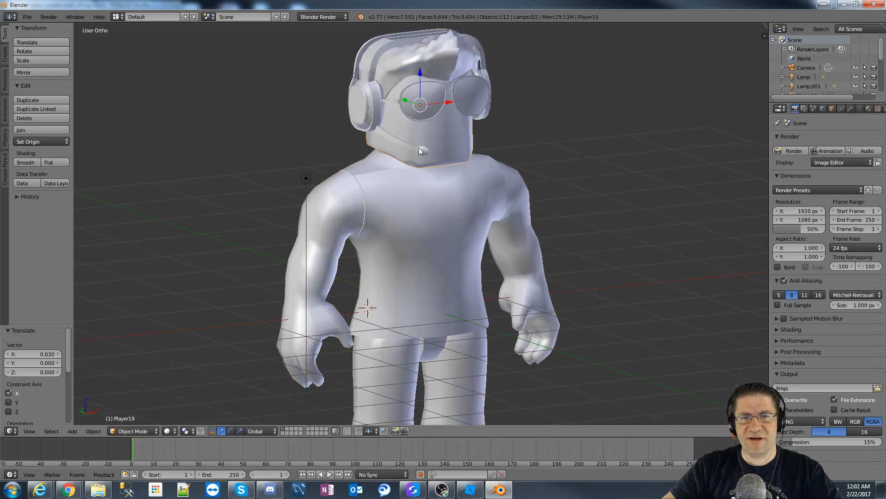
{"action": "right_click", "coordinate": [427, 59]}
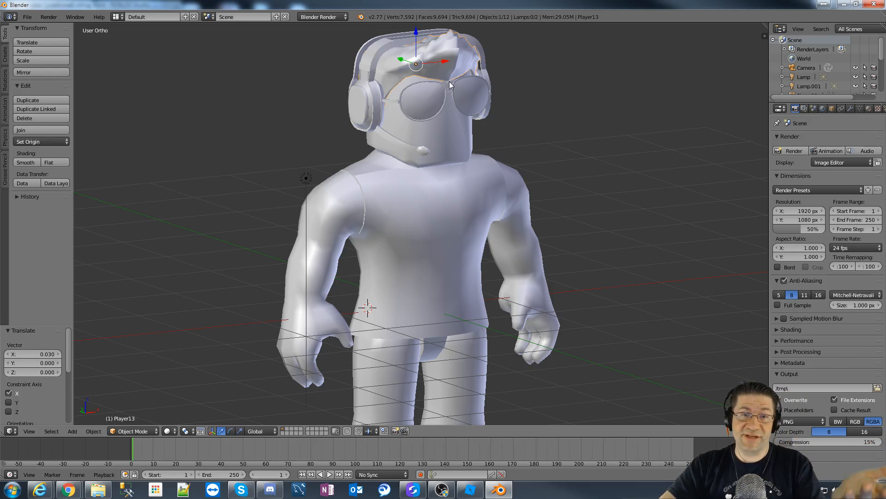
{"action": "right_click", "coordinate": [430, 105]}
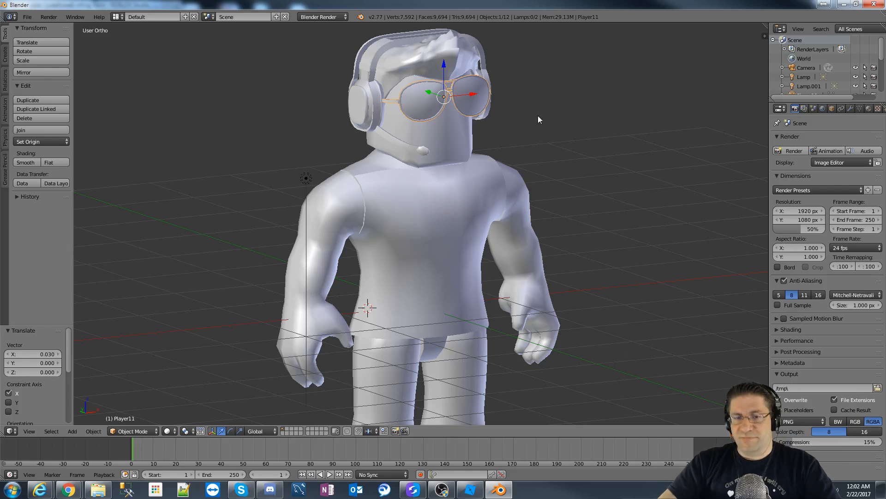
{"action": "middle_click_drag", "start_coordinate": [593, 115], "coordinate": [525, 95]}
{"action": "key", "text": "KP_3"}
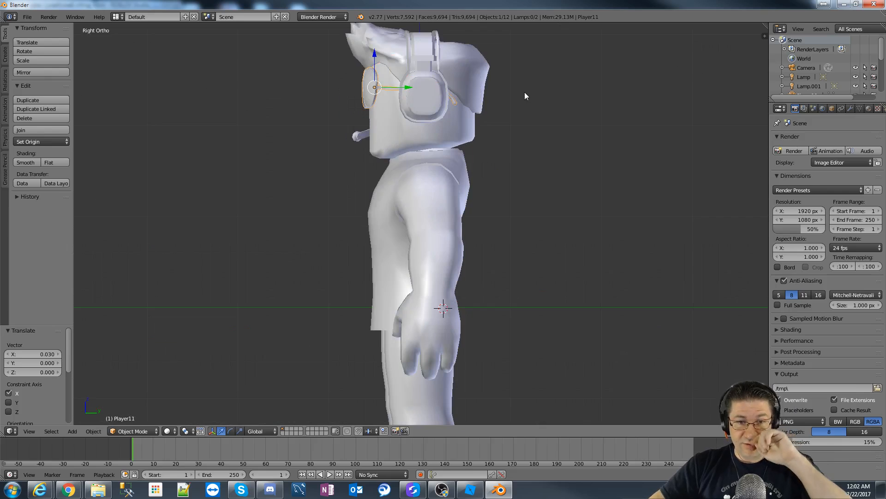
Step: In the front view, edit the left arm's mesh and move it about 0.391 in X and -0.797 in Z, bringing its shoulder end to the origin
{"action": "key", "text": "KP_1"}
{"action": "right_click", "coordinate": [522, 207]}
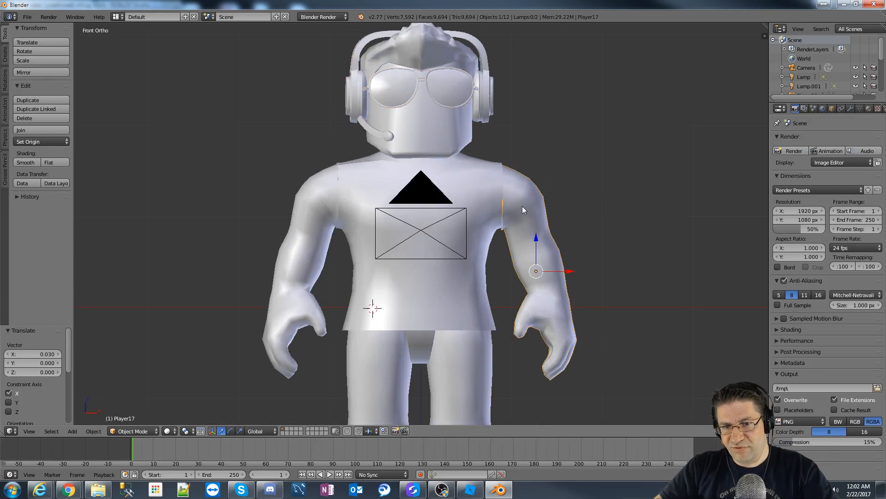
{"action": "key", "text": "Tab"}
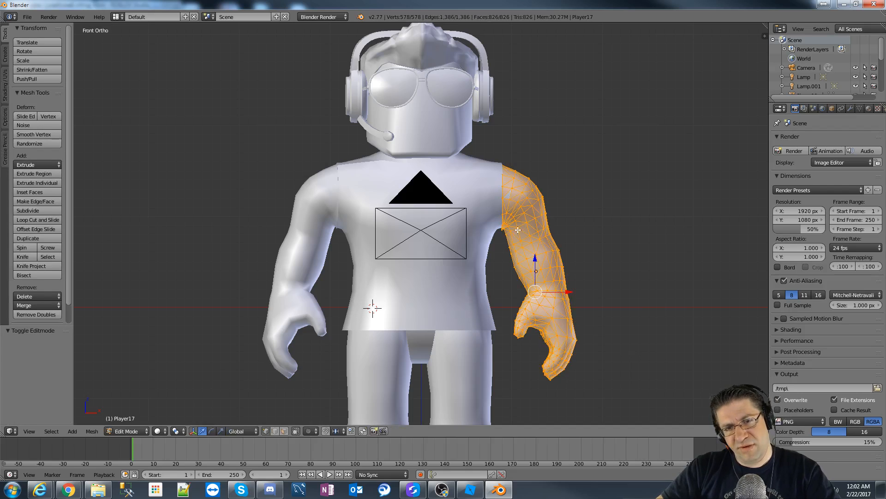
{"action": "key", "text": "g"}
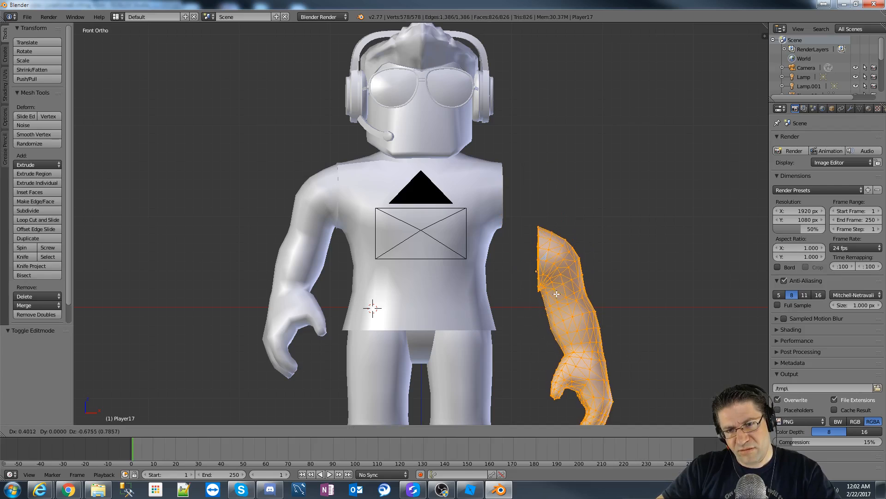
{"action": "left_click", "coordinate": [555, 303]}
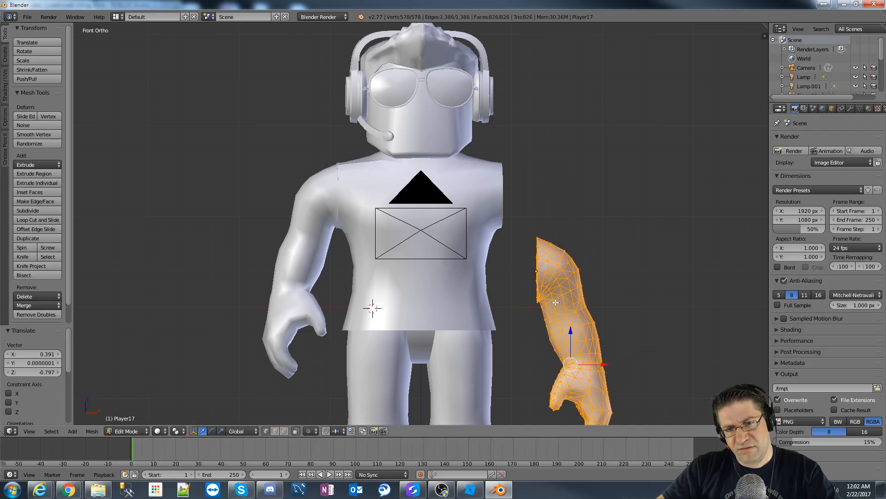
Step: In the right-side wireframe view, move the left arm's mesh 0.034 in Y and -0.013 in Z to centre its shoulder end on the origin
{"action": "key", "text": "KP_3"}
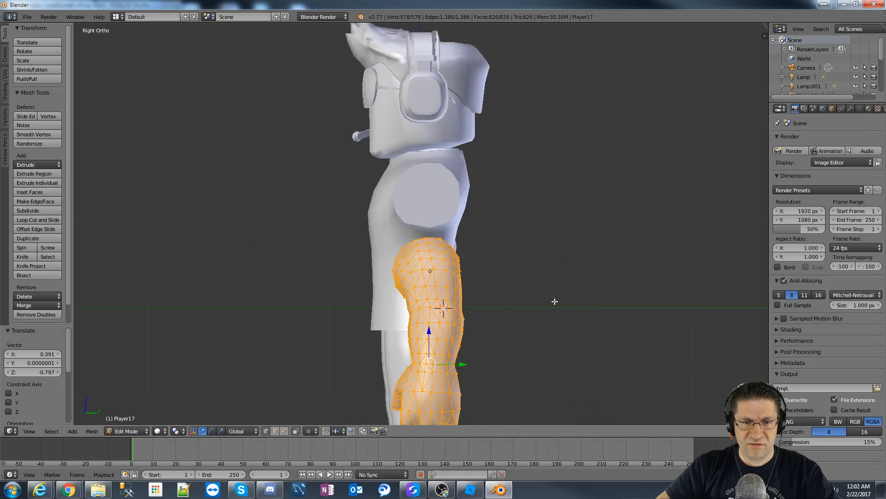
{"action": "scroll", "coordinate": [549, 293], "scroll_direction": "up", "scroll_amount": 3}
{"action": "scroll", "coordinate": [549, 293], "scroll_direction": "down", "scroll_amount": 1}
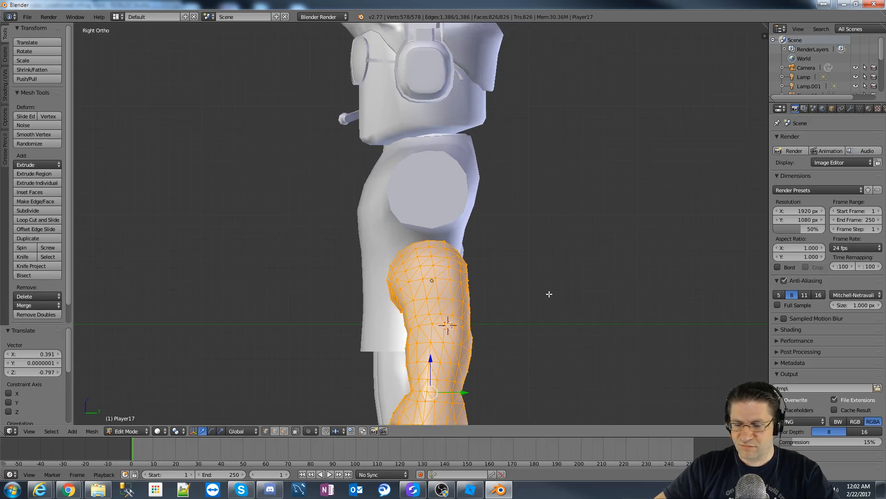
{"action": "key", "text": "z"}
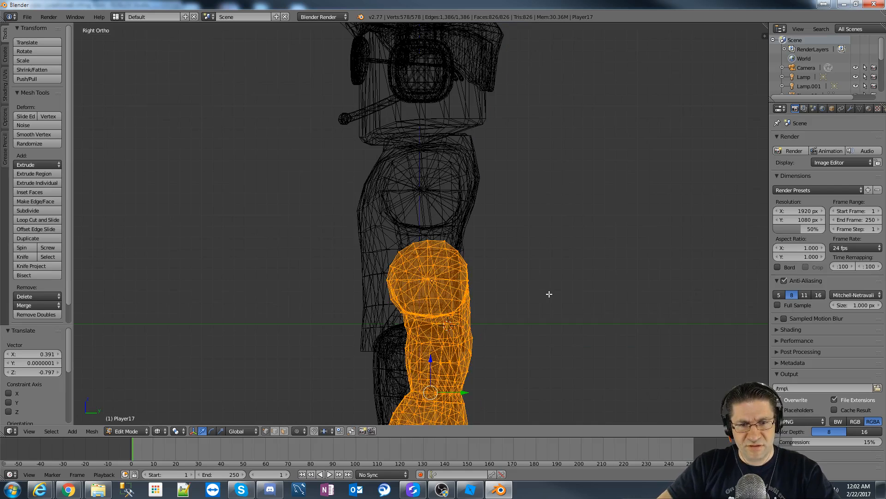
{"action": "key", "text": "g"}
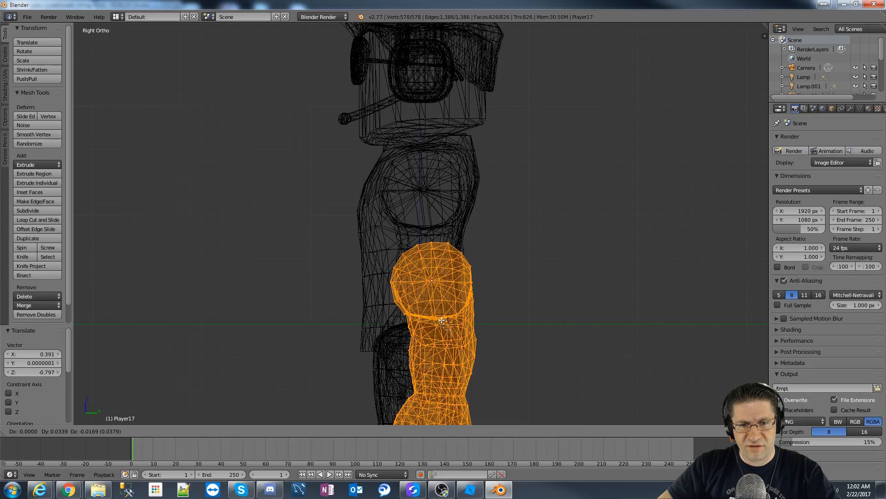
{"action": "left_click", "coordinate": [442, 320]}
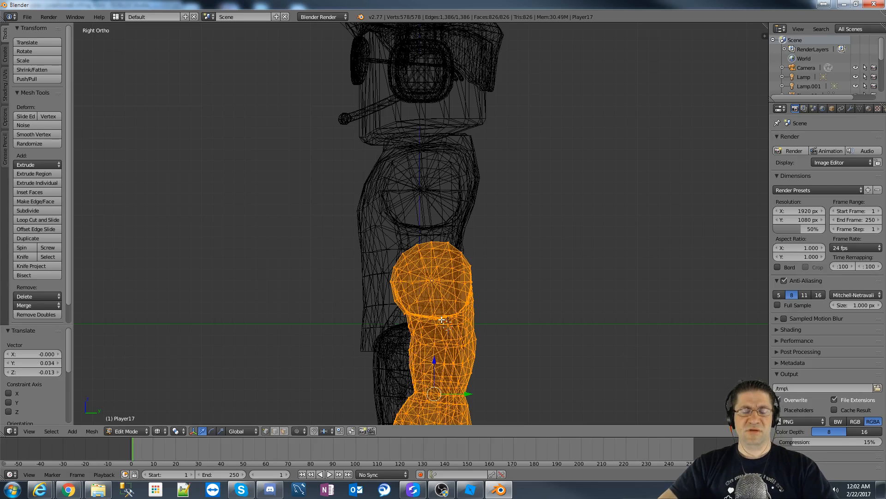
{"action": "key", "text": "Tab"}
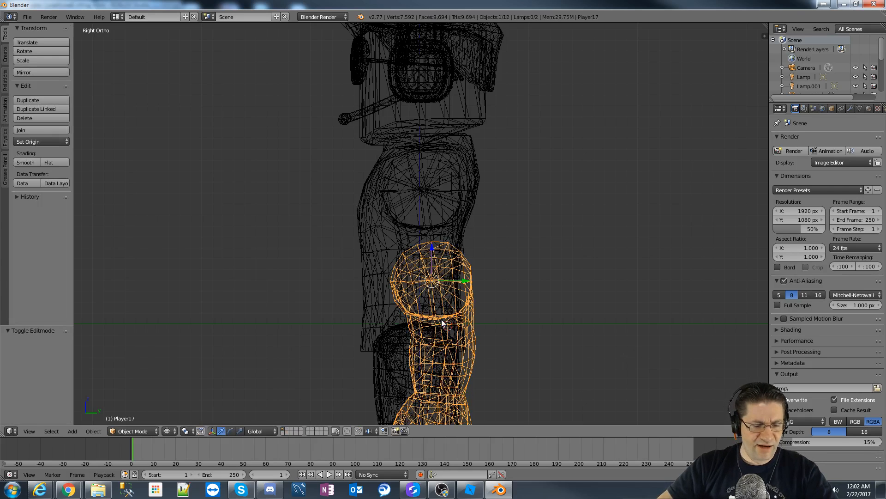
Step: In solid object mode, move the left arm -0.034 in Y and 0.834 in Z, and shift it -0.394 in X to meet the torso
{"action": "key", "text": "z"}
{"action": "key", "text": "g"}
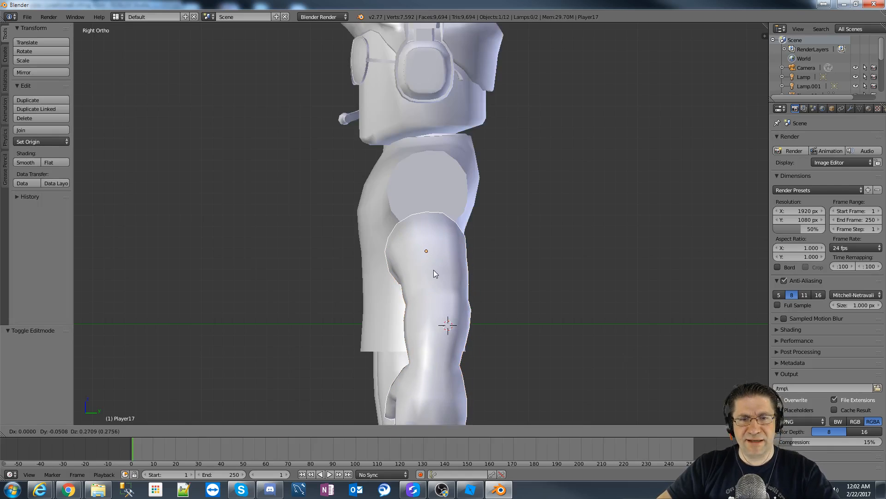
{"action": "left_click", "coordinate": [437, 228]}
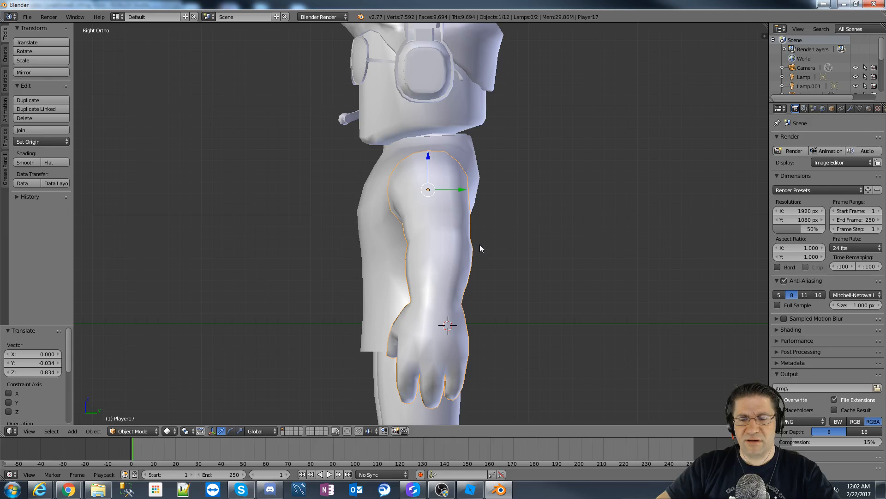
{"action": "key", "text": "KP_1"}
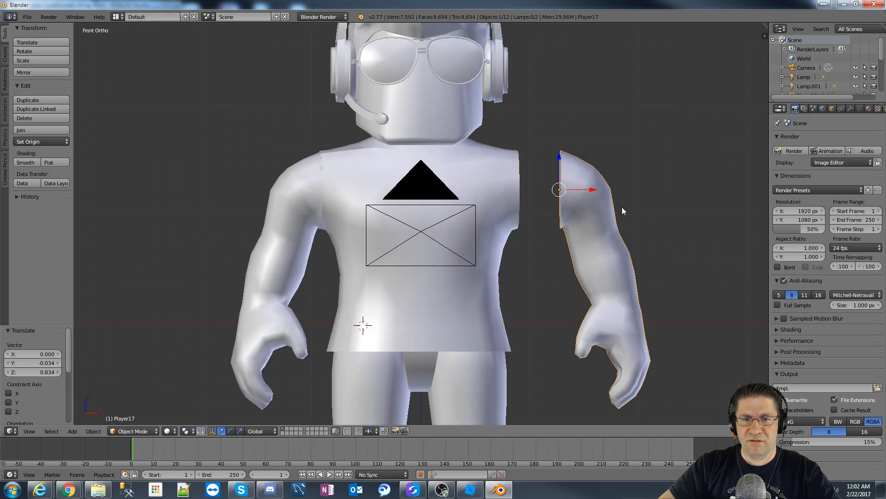
{"action": "key", "text": "g"}
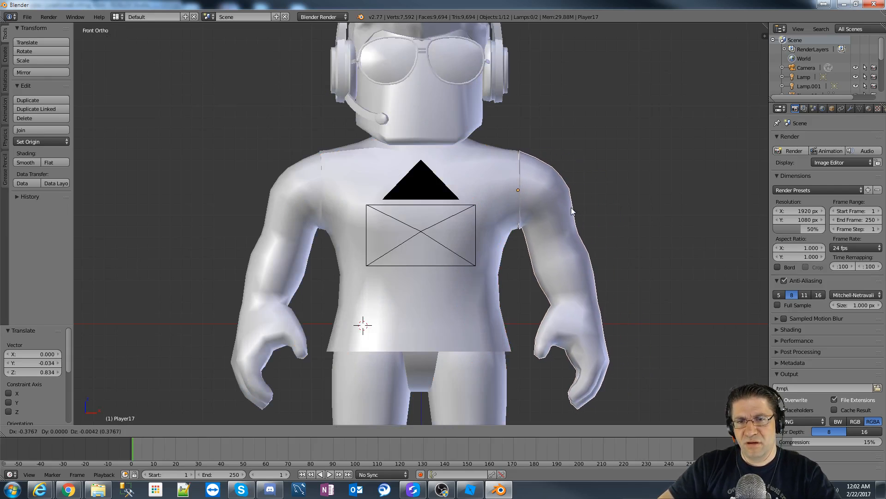
{"action": "left_click", "coordinate": [571, 210]}
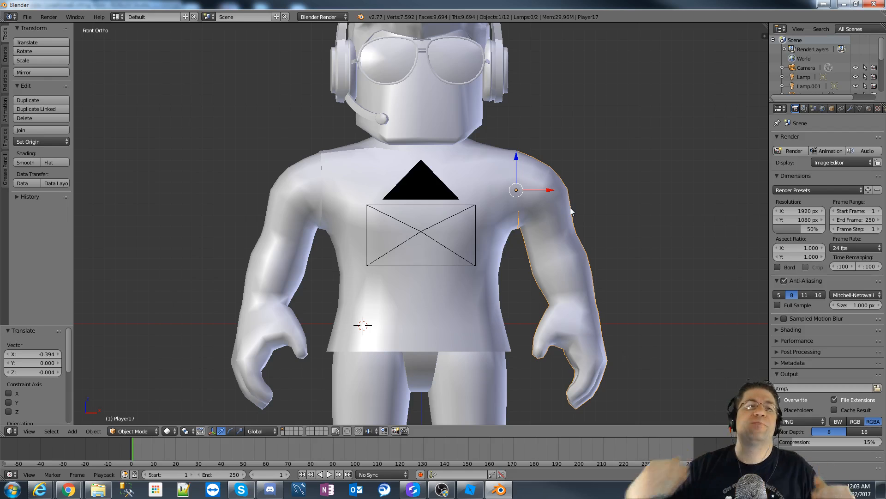
Step: Render the current frame to check the character with both arms in place, and return to the 3D view
{"action": "scroll", "coordinate": [521, 126], "scroll_direction": "down", "scroll_amount": 6}
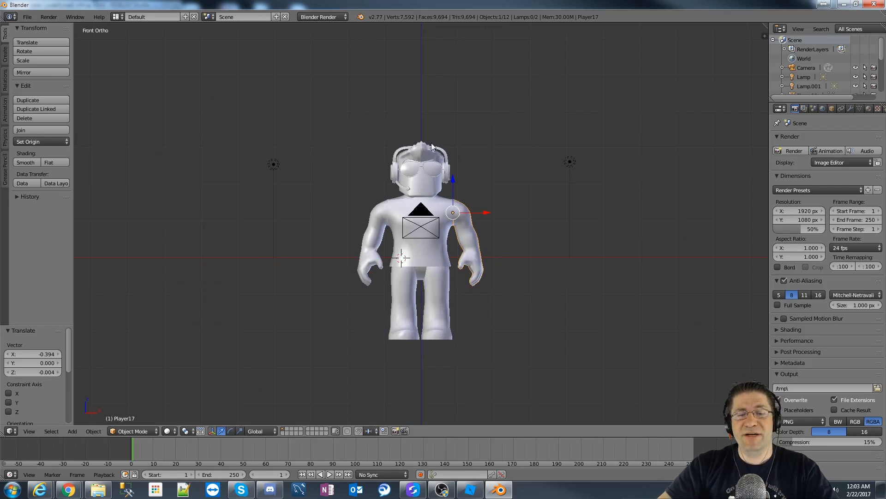
{"action": "key", "text": "F12"}
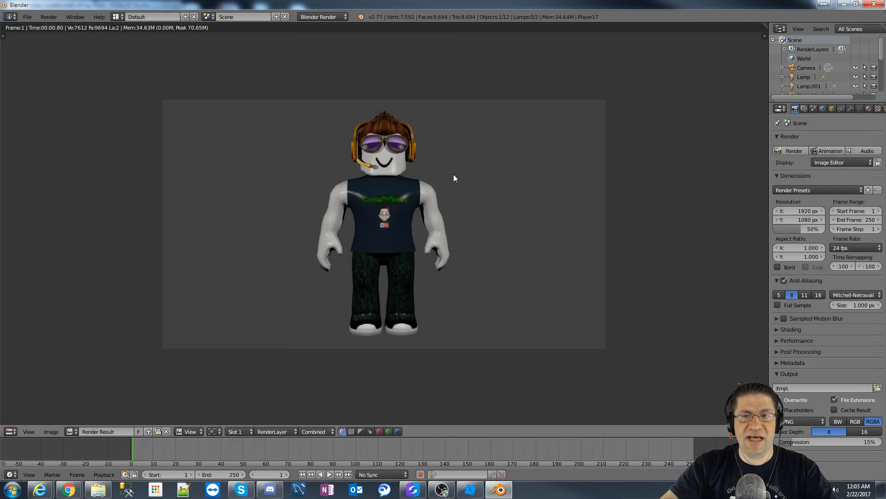
{"action": "key", "text": "Escape"}
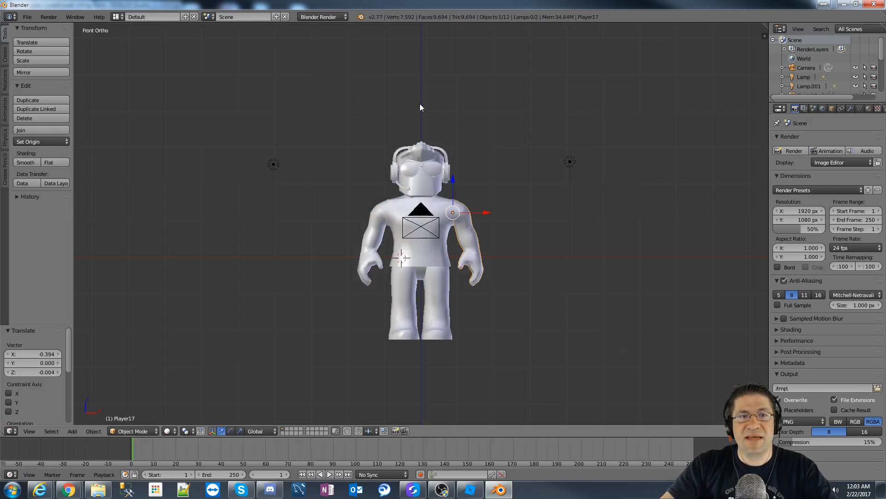
Step: Change the render engine to Cycles Render and open the choices for its render device
{"action": "left_click", "coordinate": [334, 17]}
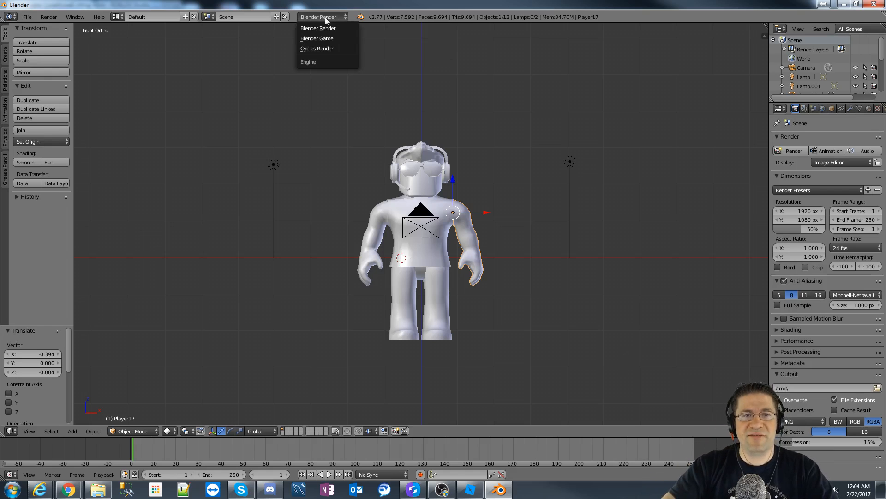
{"action": "left_click", "coordinate": [325, 48]}
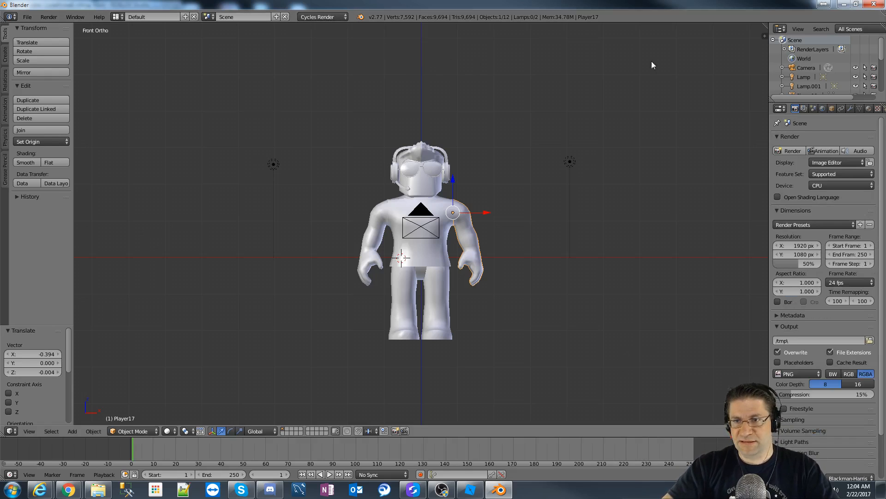
{"action": "left_click", "coordinate": [838, 186]}
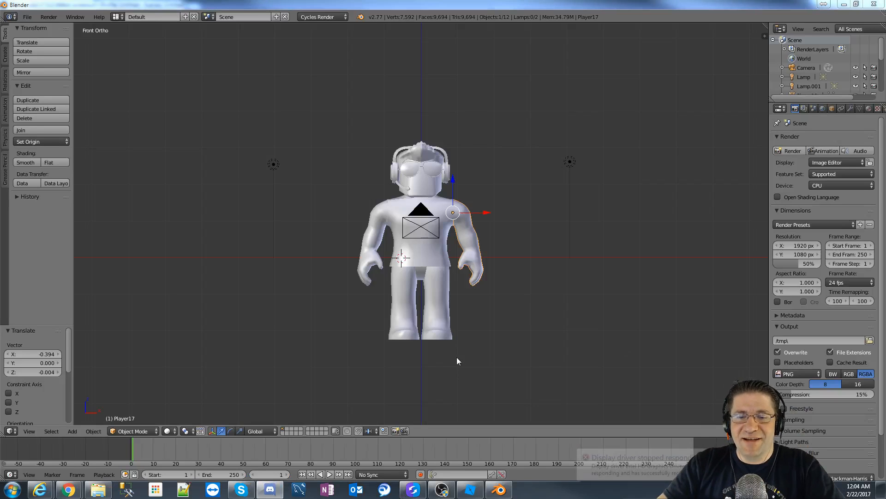
Step: Switch to OBS Studio and move its window off this display to uncover Blender
{"action": "left_click", "coordinate": [442, 490]}
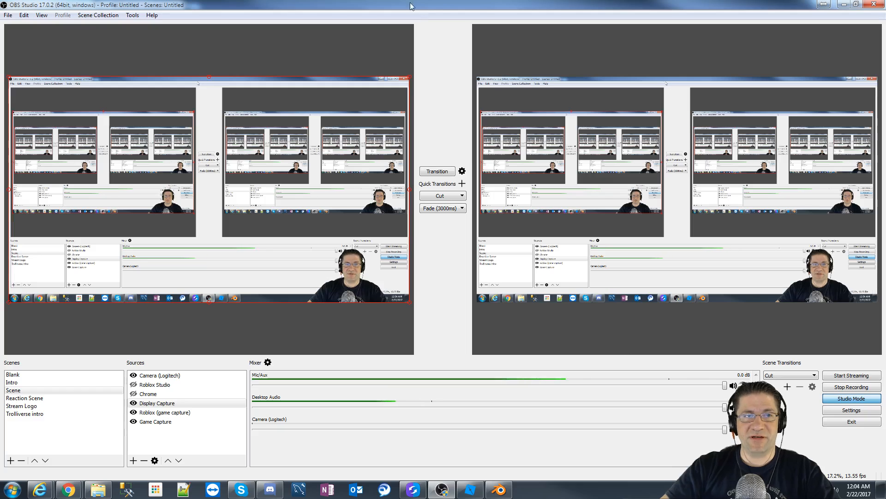
{"action": "left_click_drag", "start_coordinate": [380, 6], "coordinate": [885, 112]}
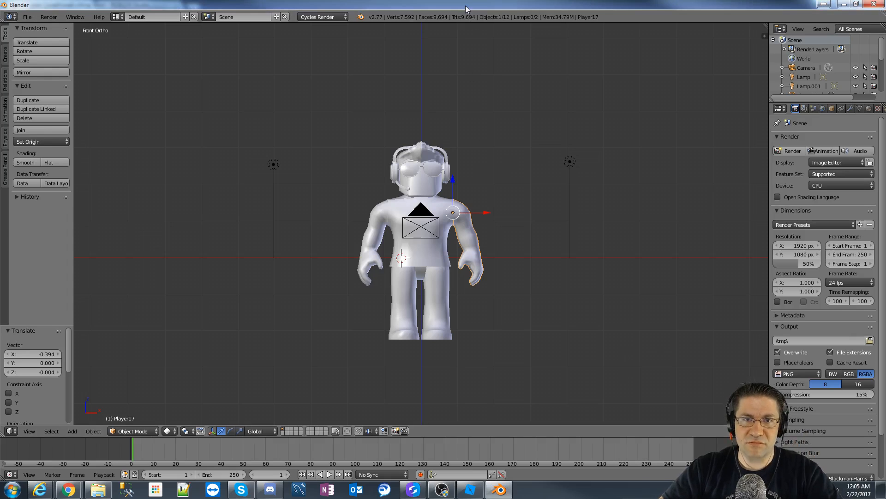
Step: Add a mesh plane and raise it 4.613 along the Z axis, above the character's head
{"action": "key", "text": "shift+a"}
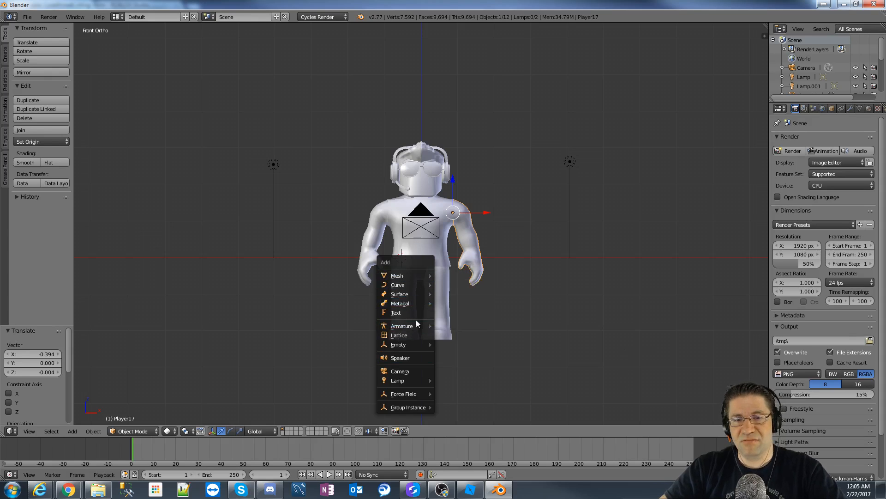
{"action": "mouse_move", "coordinate": [400, 277]}
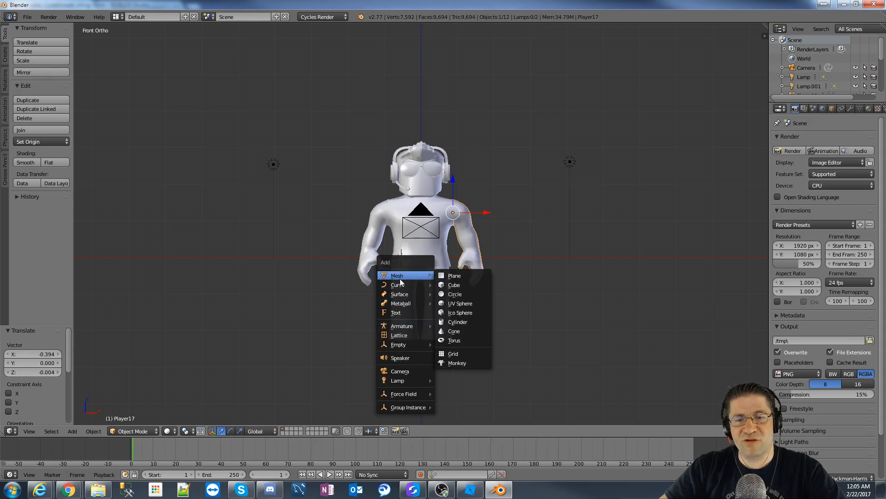
{"action": "left_click", "coordinate": [465, 276]}
{"action": "key", "text": "g"}
{"action": "key", "text": "z"}
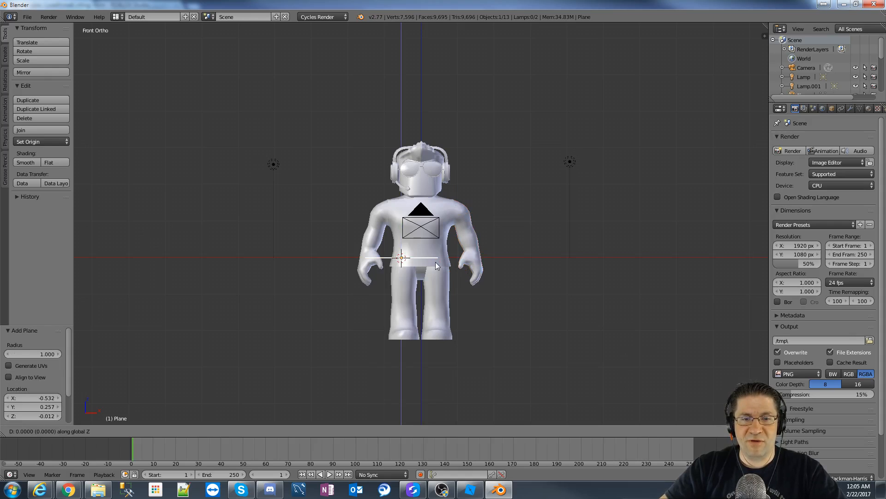
{"action": "left_click", "coordinate": [440, 97]}
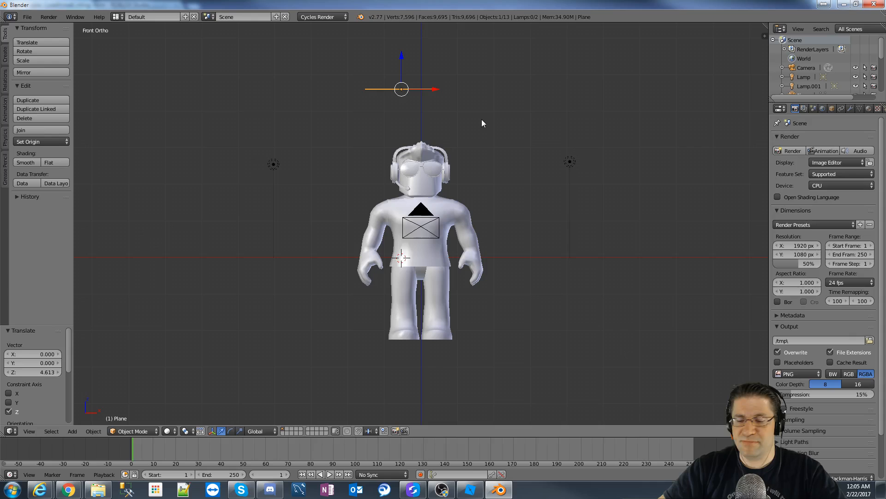
Step: Centre the plane over the character by moving it -0.240 in Y in the right view and about 0.54 in X in the front view
{"action": "key", "text": "KP_3"}
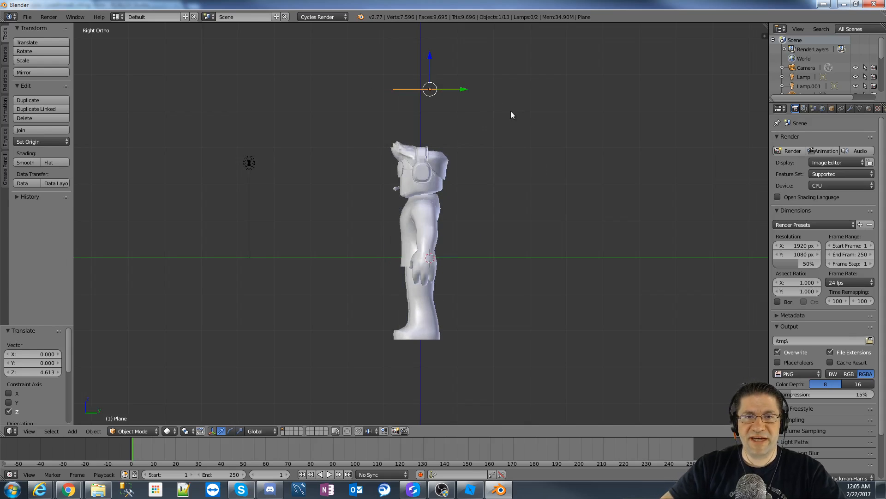
{"action": "key", "text": "g"}
{"action": "left_click", "coordinate": [455, 85]}
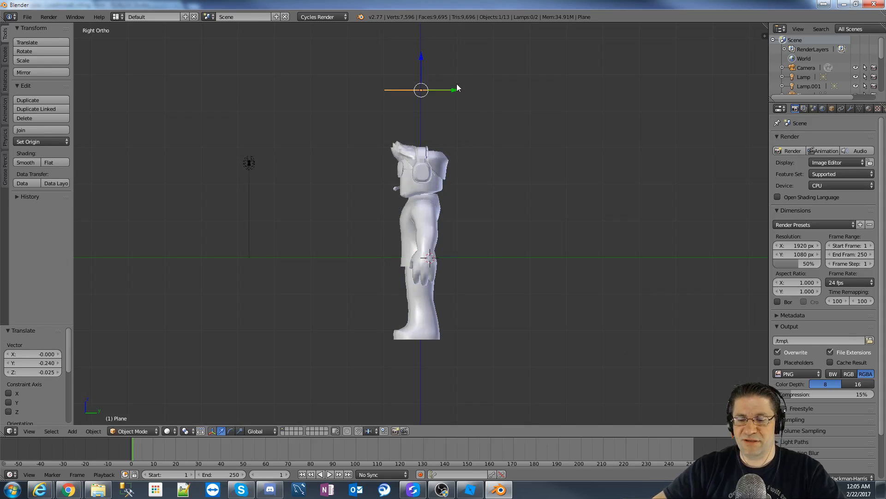
{"action": "key", "text": "KP_1"}
{"action": "key", "text": "g"}
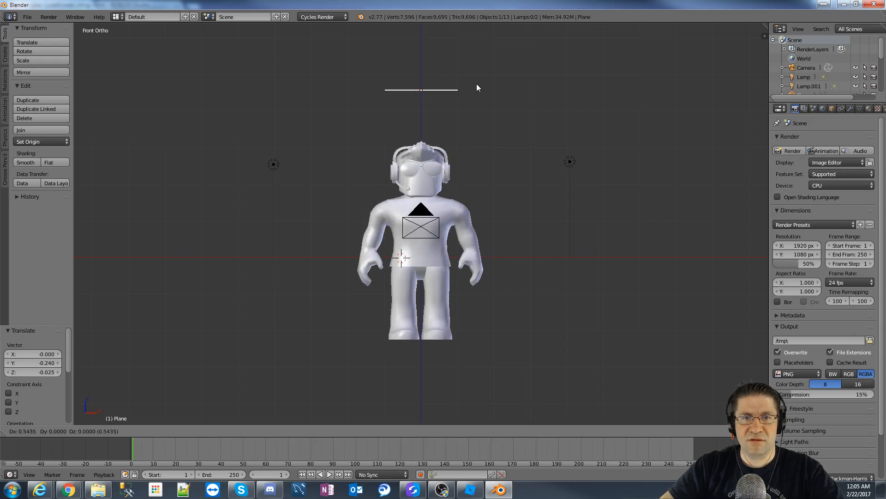
{"action": "left_click", "coordinate": [477, 84]}
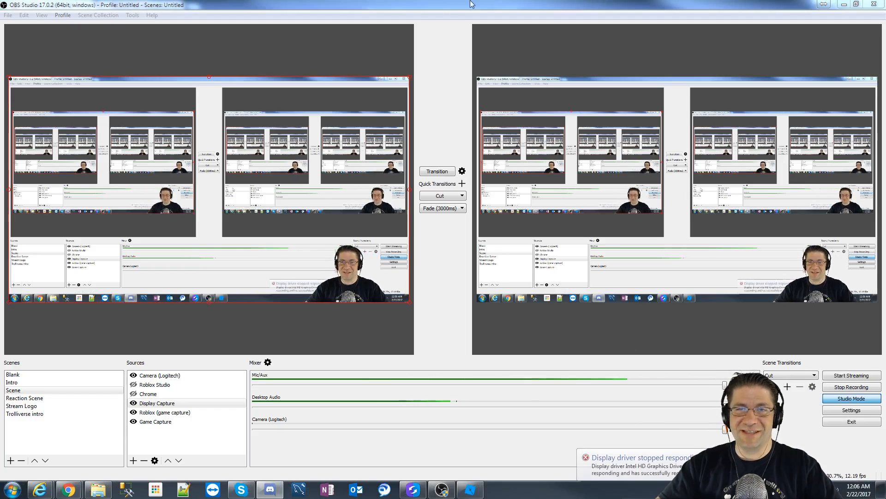
Step: Restore the maximized OBS Studio window to a smaller size and move it off this display
{"action": "left_click_drag", "start_coordinate": [443, 5], "coordinate": [414, 26]}
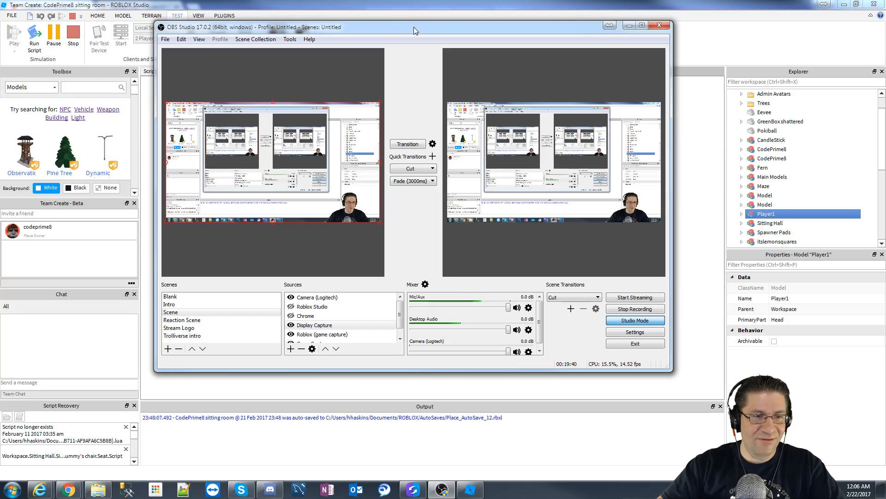
{"action": "left_click_drag", "start_coordinate": [414, 27], "coordinate": [885, 9]}
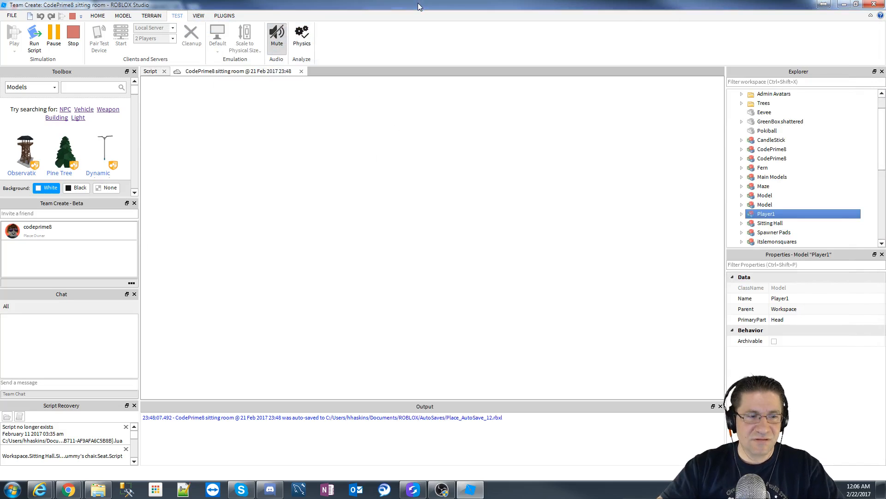
Step: Search the system for "blender", launch it, recover the last session and return from the render result to the 3D view to check the sampling settings
{"action": "key", "text": "super"}
{"action": "type", "text": "bl"}
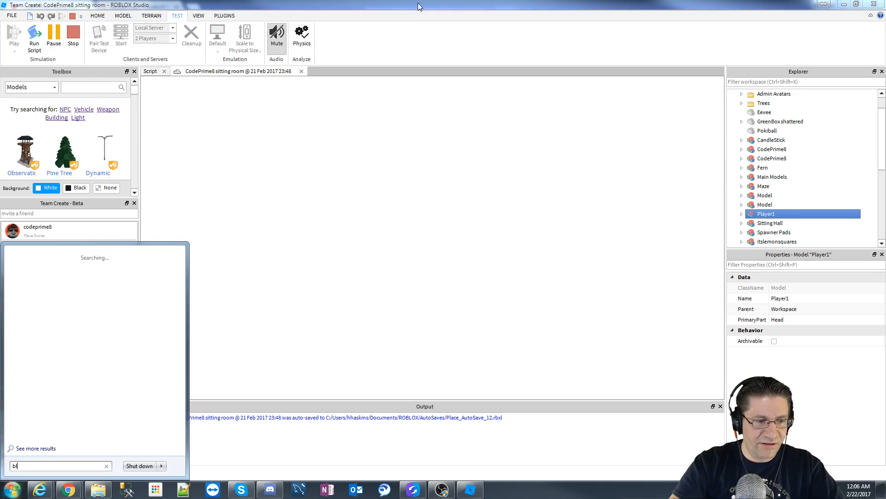
{"action": "type", "text": "ender"}
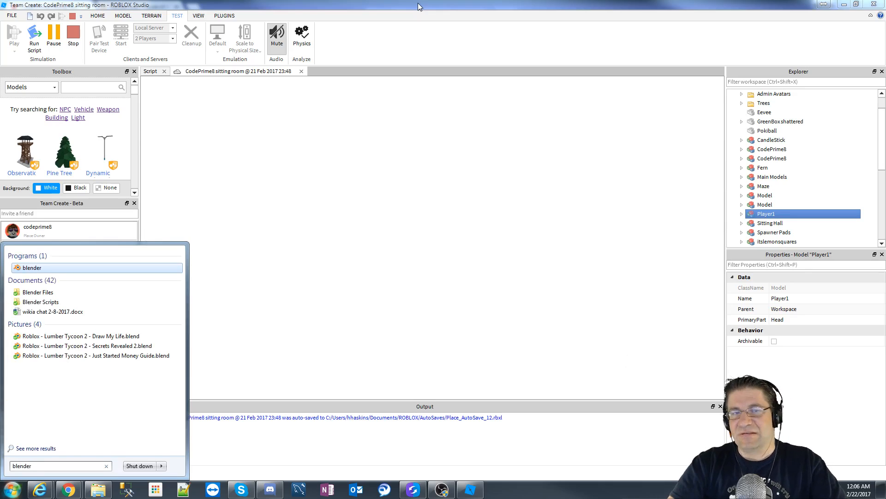
{"action": "key", "text": "Return"}
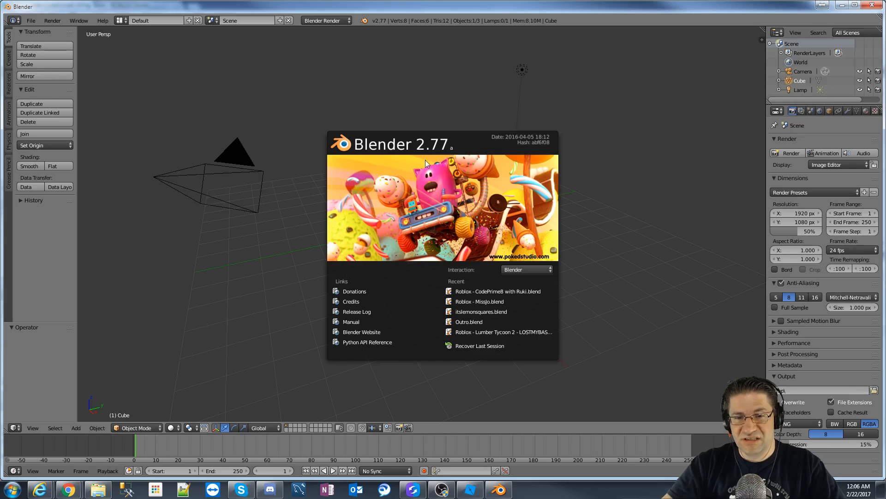
{"action": "left_click", "coordinate": [479, 347]}
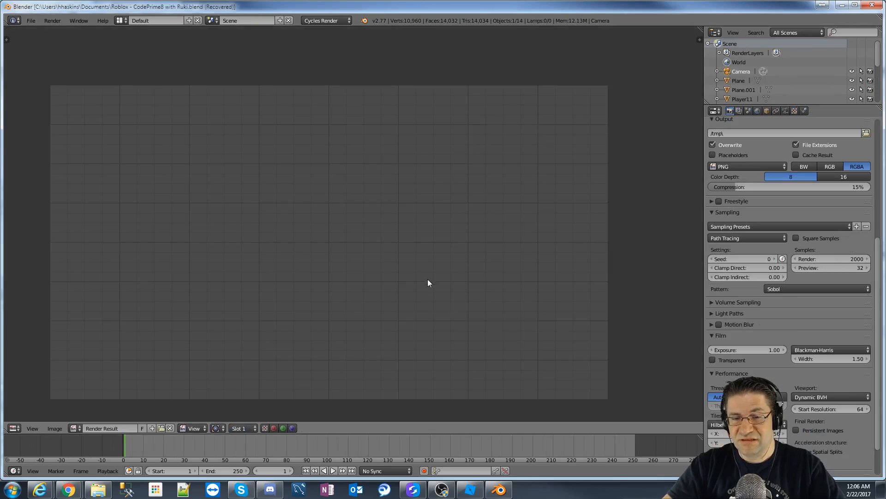
{"action": "key", "text": "Escape"}
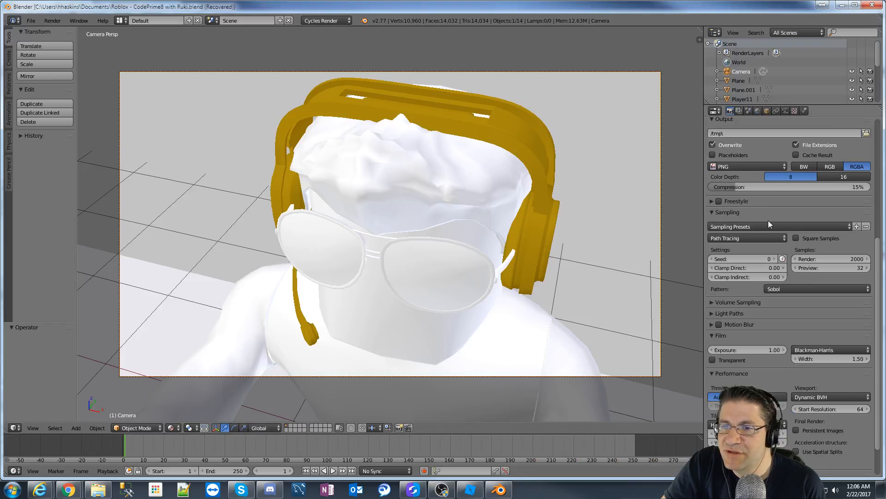
{"action": "scroll", "coordinate": [796, 200], "scroll_direction": "down", "scroll_amount": 3}
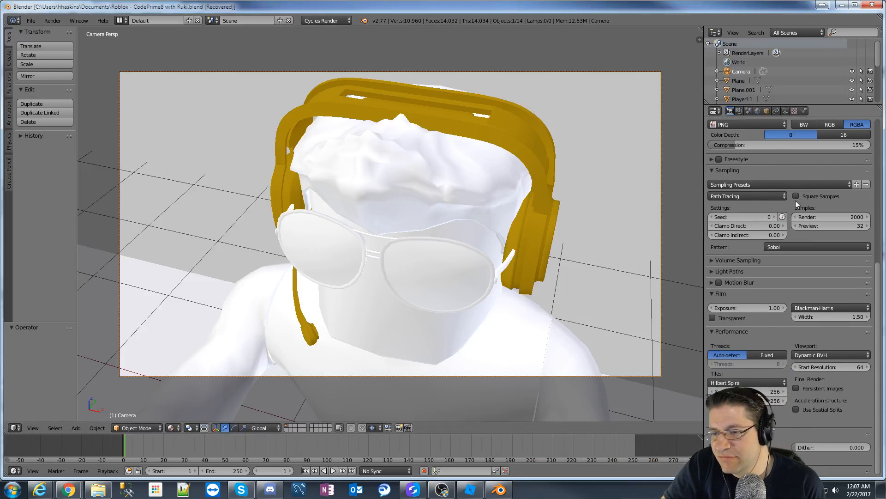
Step: Review the render settings and start rendering the current frame from the camera with Cycles
{"action": "scroll", "coordinate": [794, 266], "scroll_direction": "up", "scroll_amount": 2}
{"action": "scroll", "coordinate": [795, 265], "scroll_direction": "down", "scroll_amount": 2}
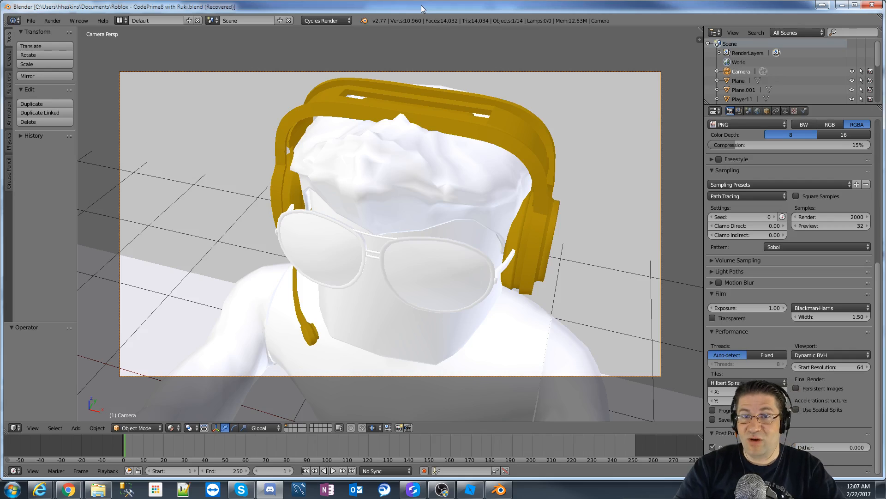
{"action": "key", "text": "F12"}
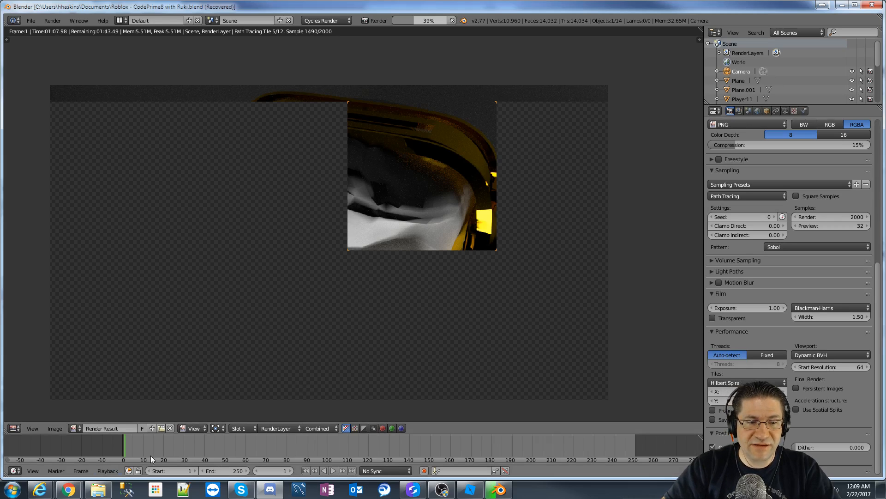
Step: Switch to the YouTube window in Chrome, pause the TheFatRat mega mix and move the window off this display
{"action": "mouse_move", "coordinate": [68, 489]}
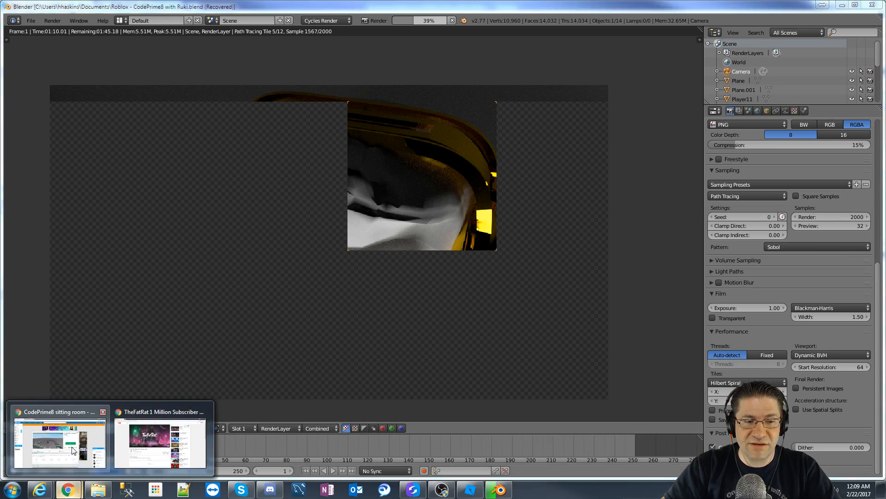
{"action": "left_click", "coordinate": [146, 444]}
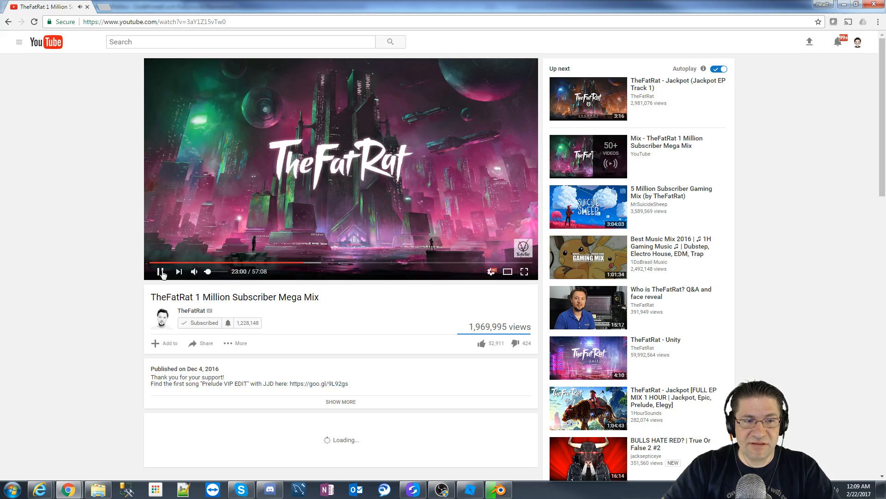
{"action": "left_click", "coordinate": [160, 274]}
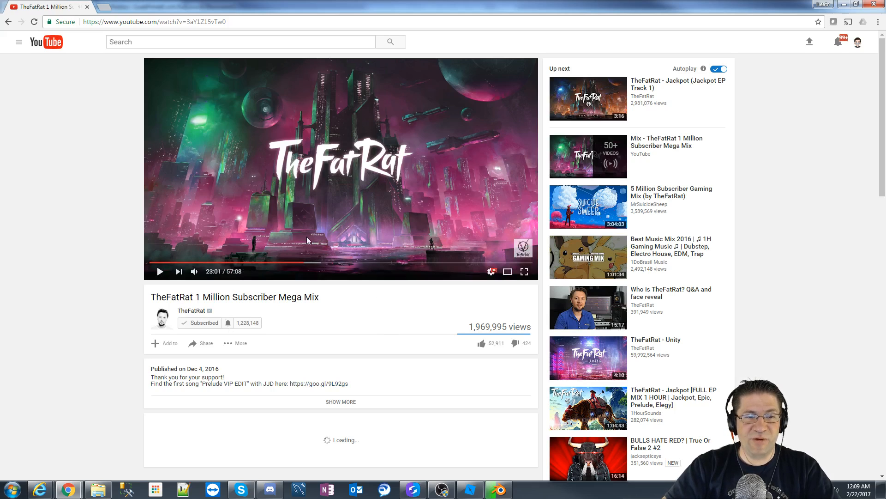
{"action": "left_click_drag", "start_coordinate": [464, 4], "coordinate": [0, 3]}
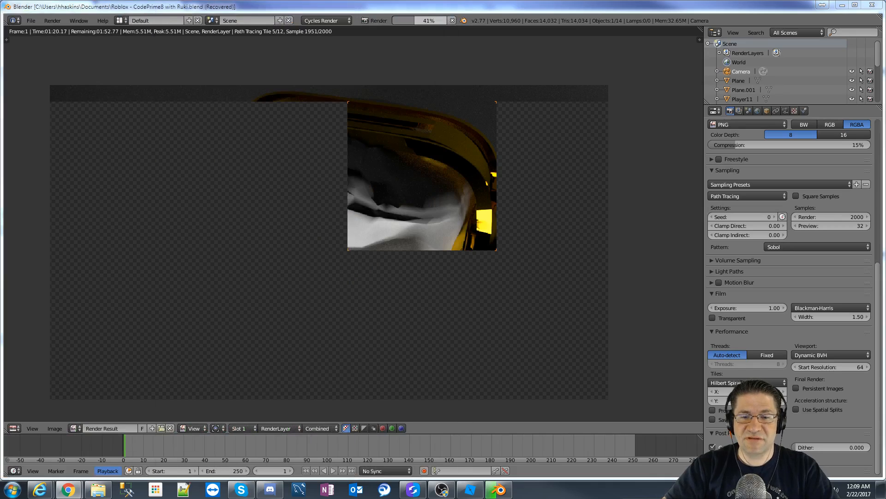
Step: Switch to ROBLOX Studio, cancel its attempt to reconnect to the server and close the program
{"action": "left_click", "coordinate": [476, 493]}
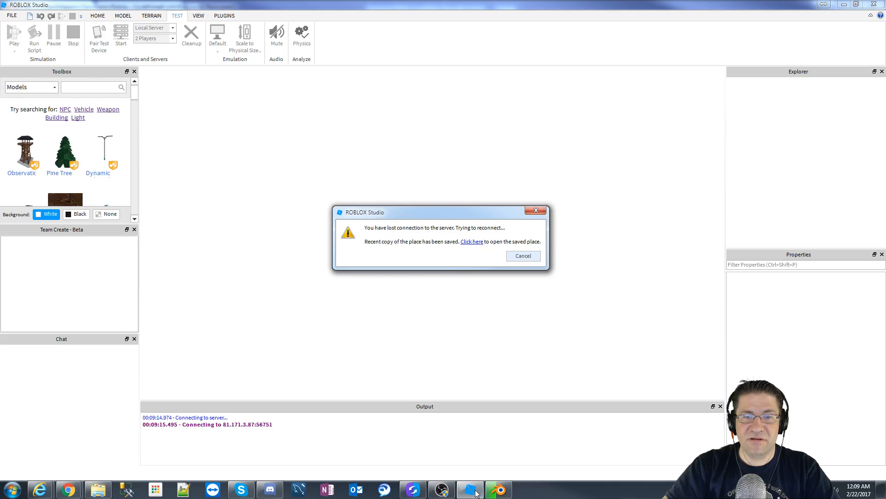
{"action": "left_click", "coordinate": [521, 257]}
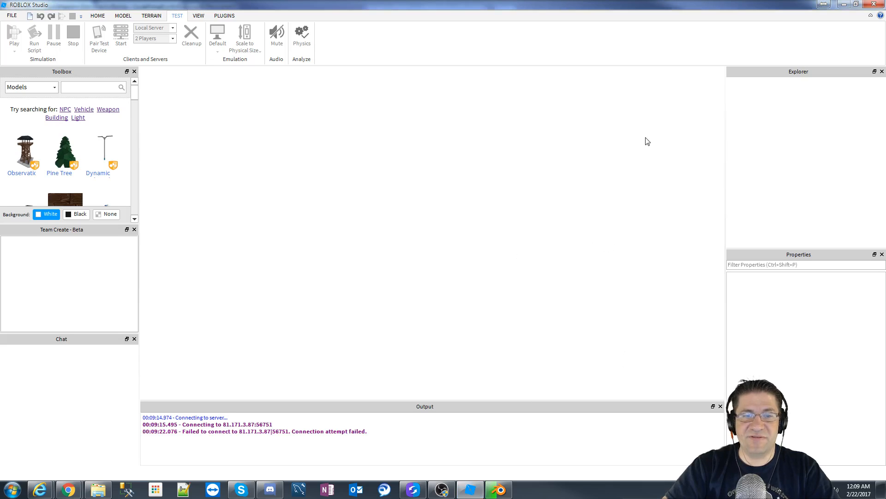
{"action": "left_click", "coordinate": [874, 4]}
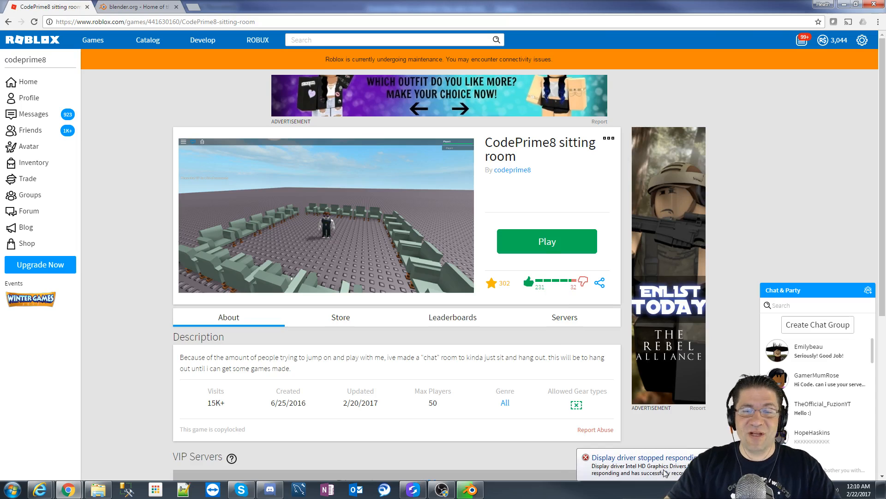
Step: Switch back to Blender to check the progress of the running render
{"action": "mouse_move", "coordinate": [482, 490]}
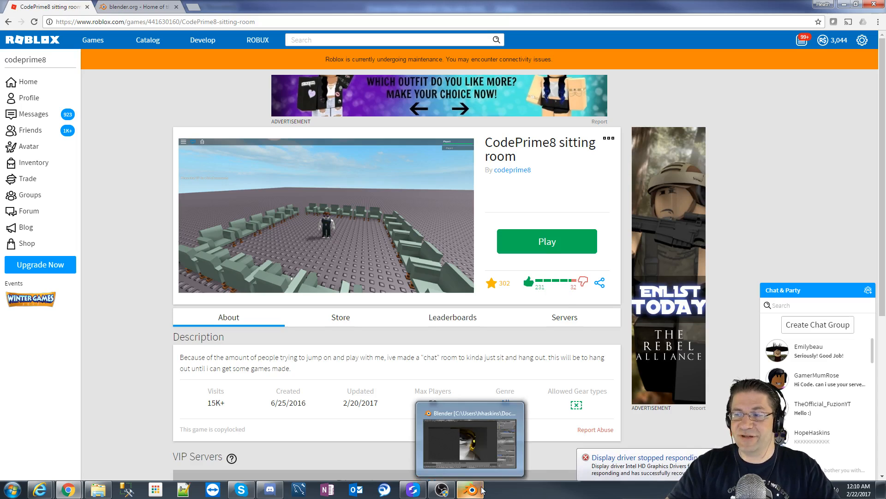
{"action": "left_click", "coordinate": [482, 490]}
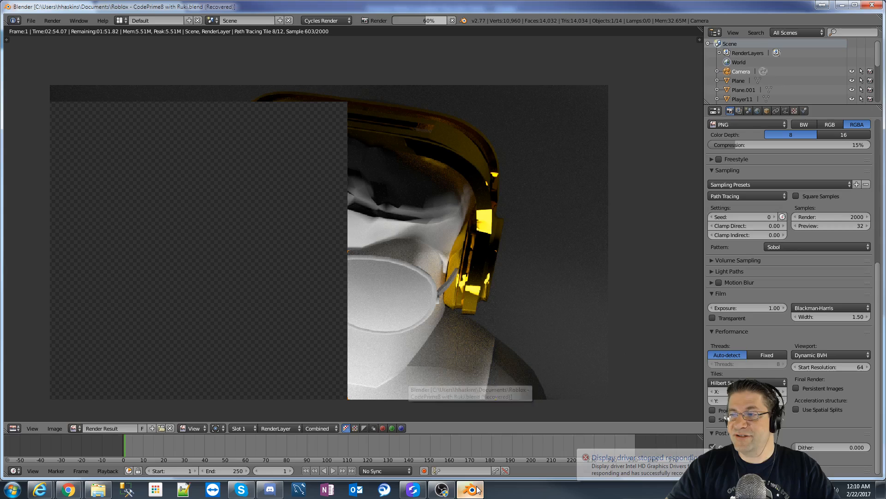